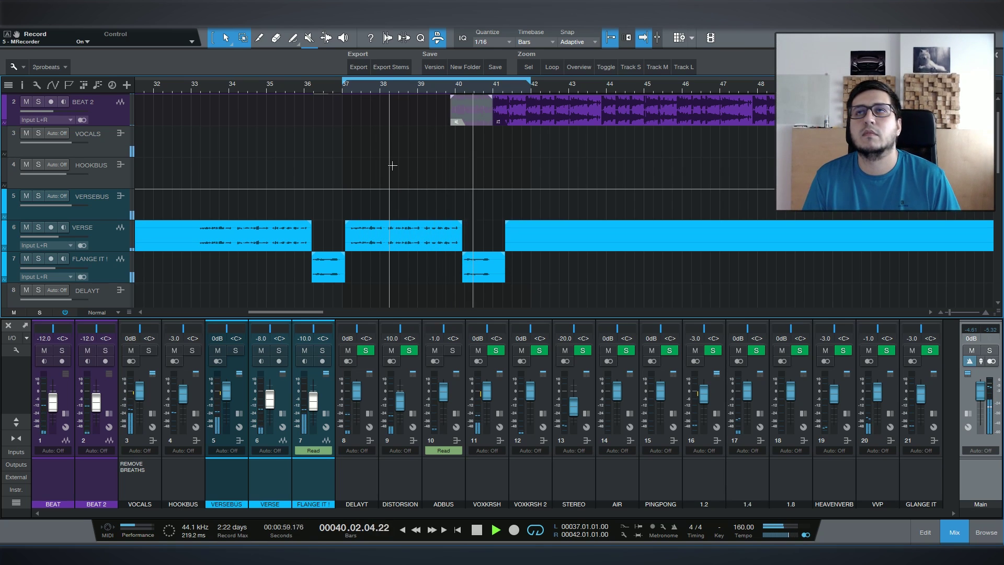
- Play the looped verse section and select the later clip on the FLANGE IT! track
key(space)
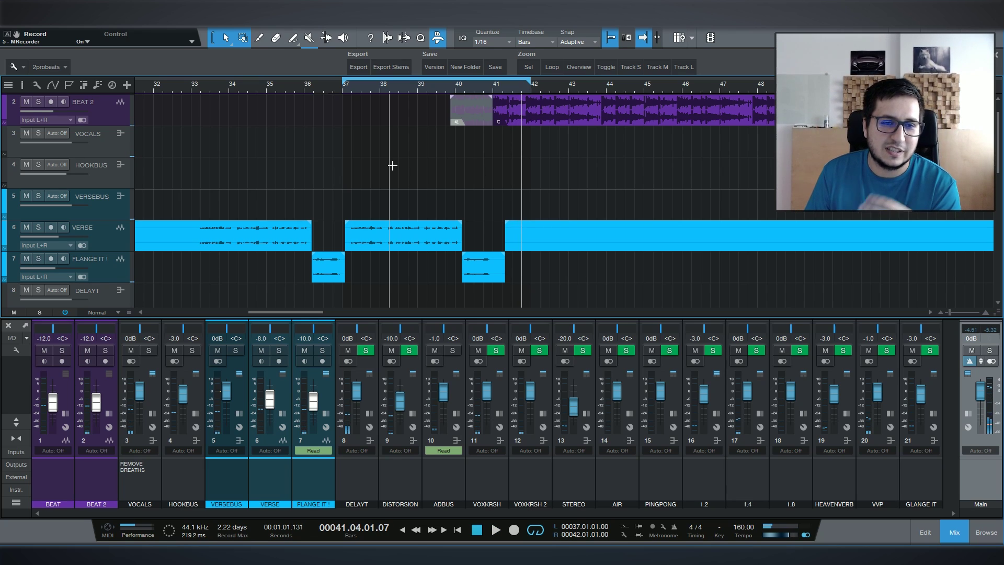
key(space)
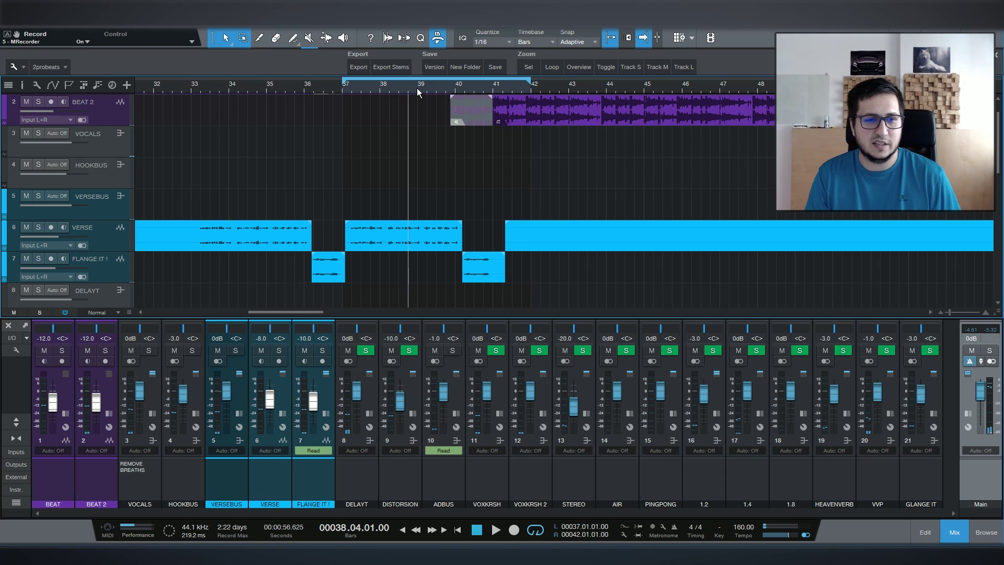
click(495, 277)
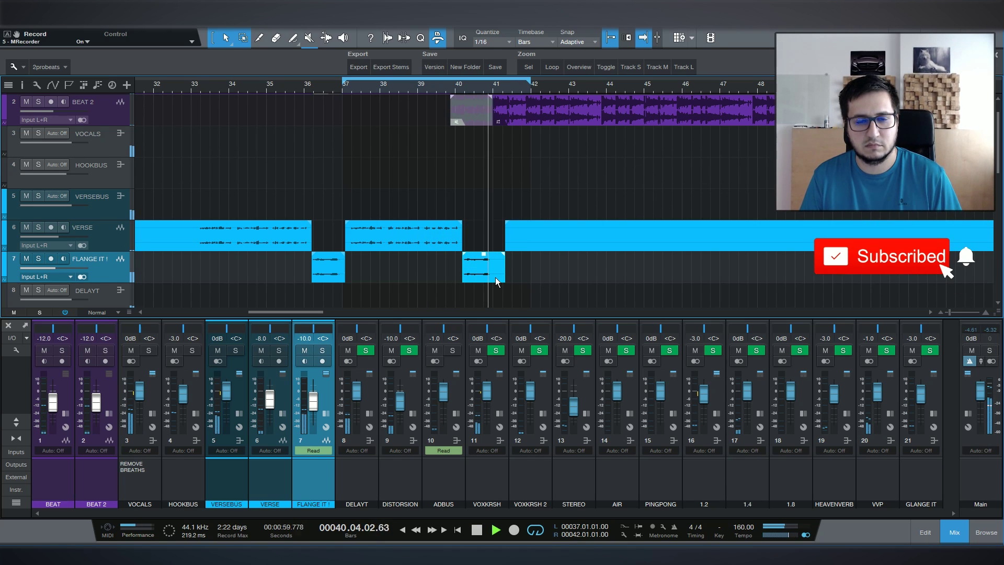
key(space)
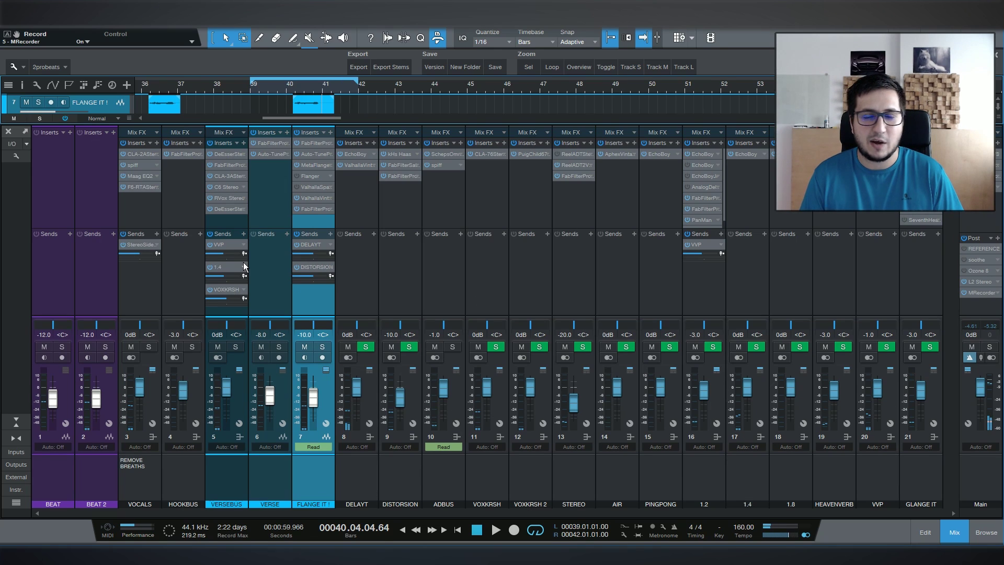
- Audition the loop with the vocal inserts bypassed, and select the VERSE, VERSEBUS and VOCALS channels in turn
key(space)
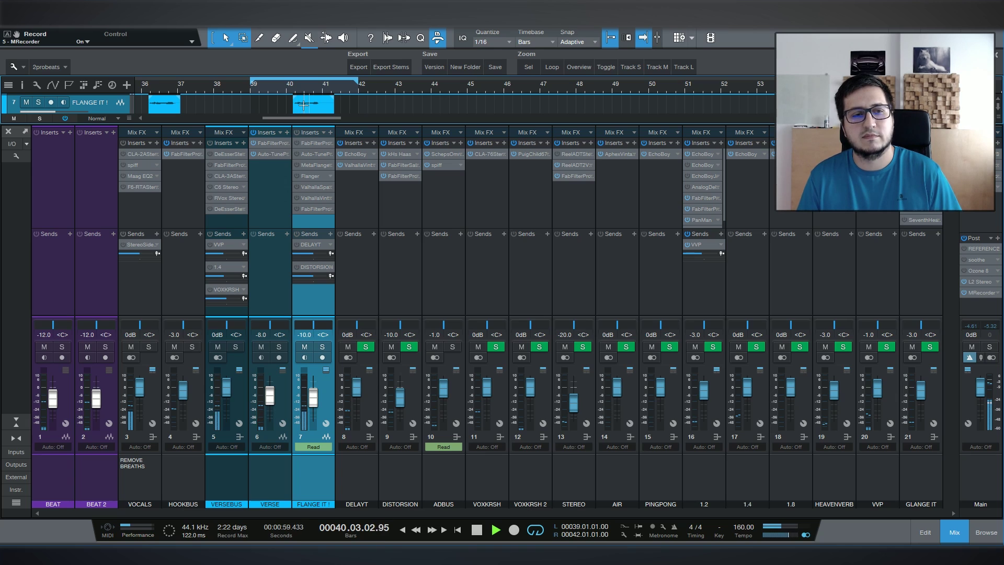
key(space)
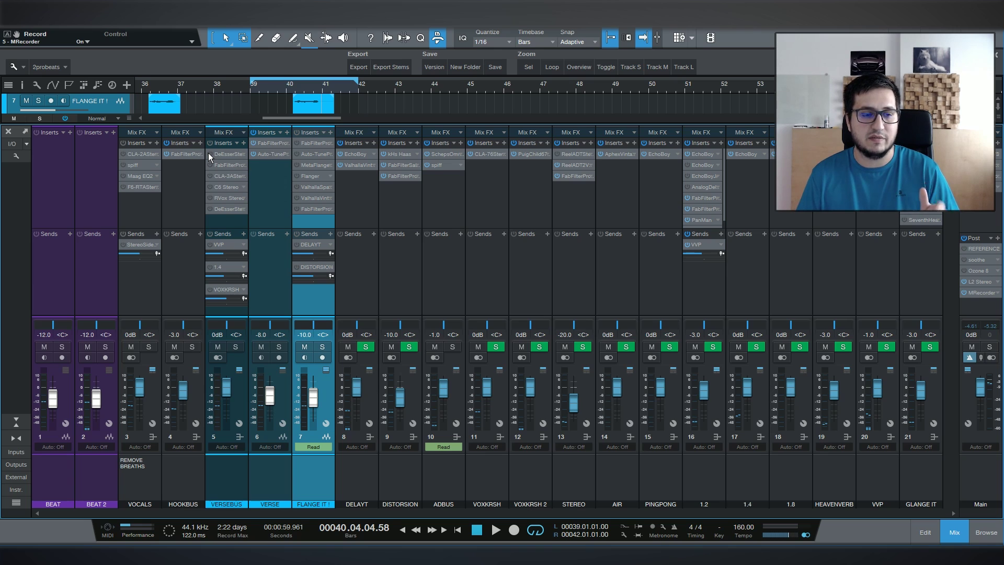
click(277, 218)
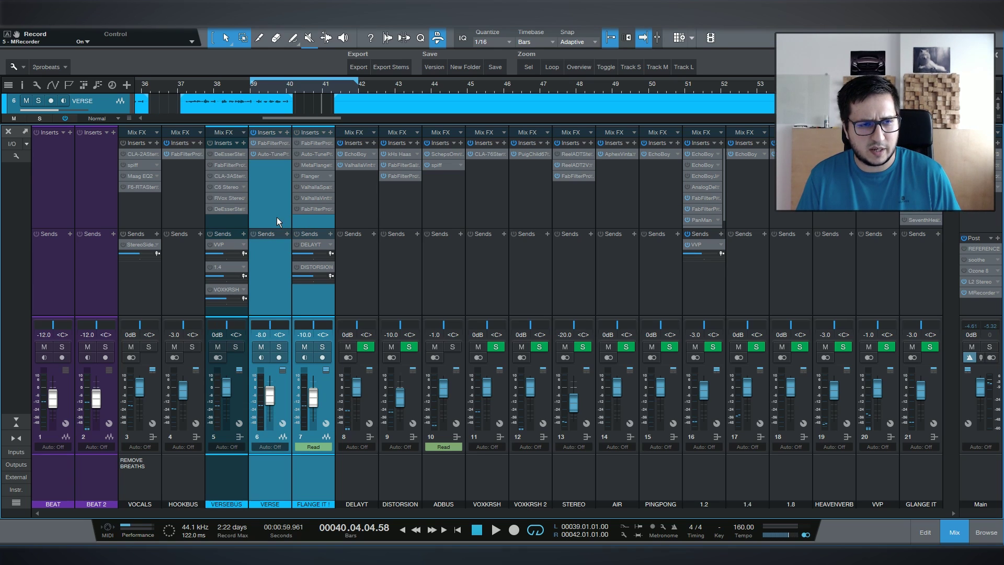
click(224, 220)
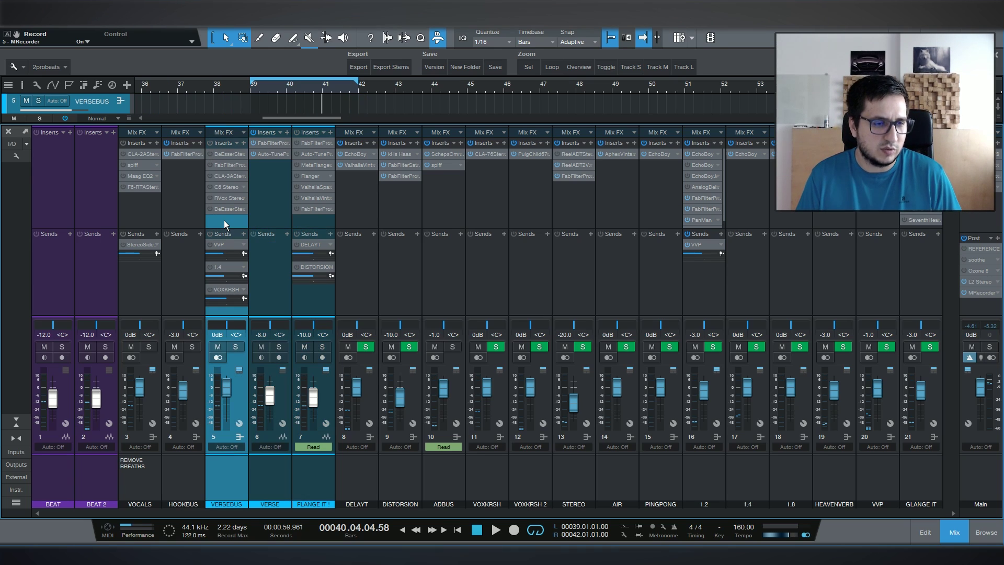
click(140, 218)
- Activate and review the FabFilter Pro-Q 2 and Auto-Tune Pro inserts on the FLANGE IT! channel
click(293, 192)
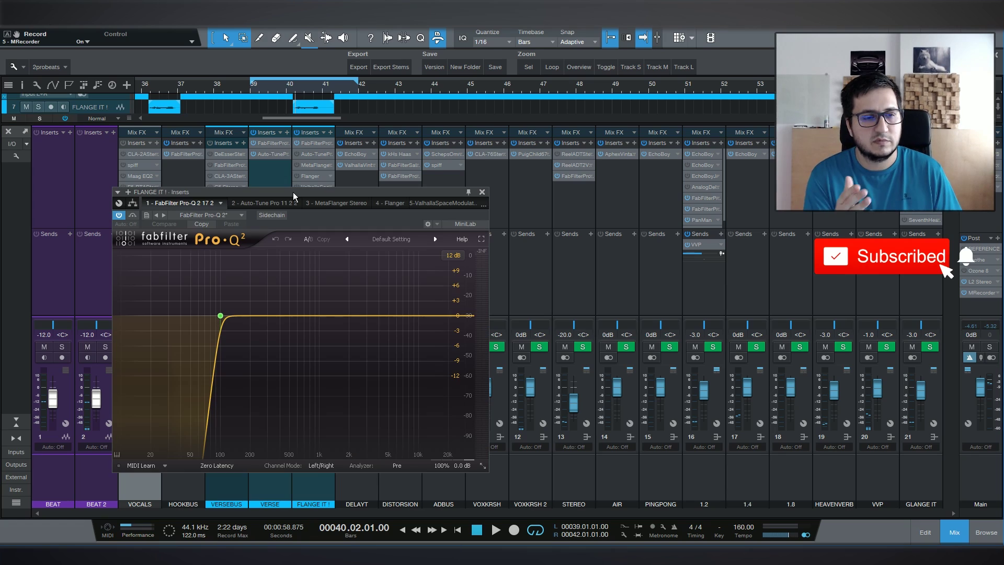
click(481, 192)
click(313, 154)
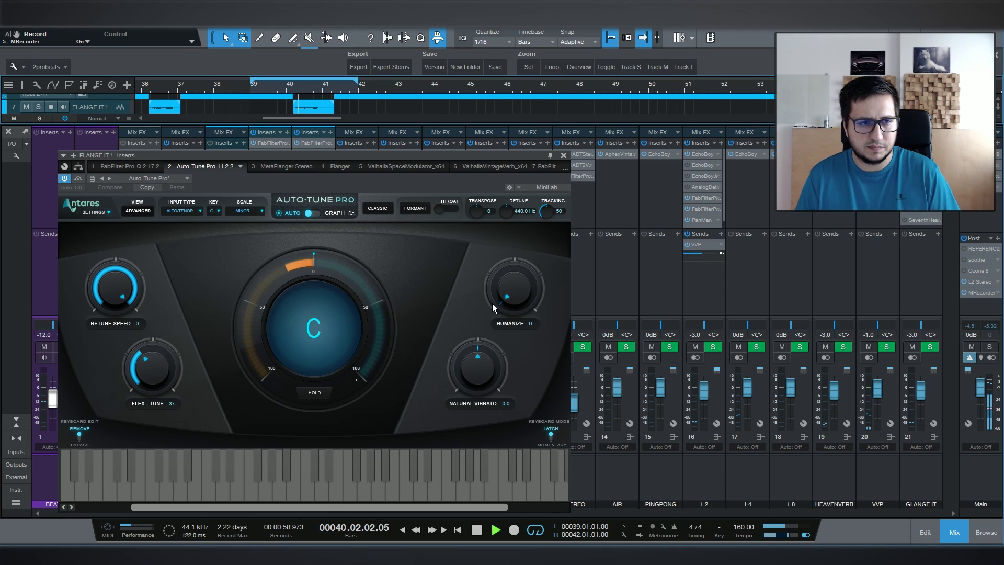
click(563, 155)
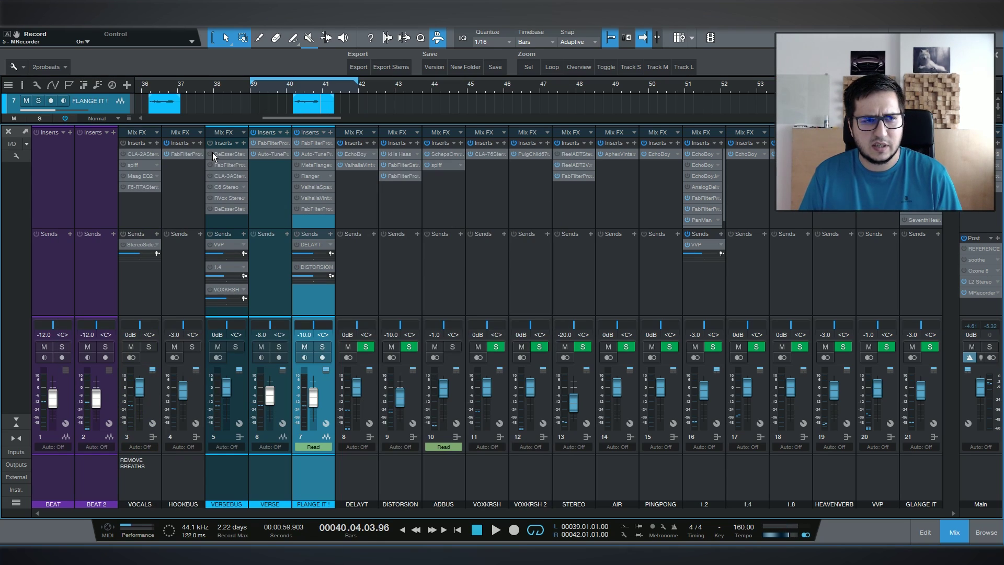
- Activate and open the first DeEsser, FabFilter Pro-Q 2 and CLA-3A inserts on the VERSEBUS channel
click(222, 154)
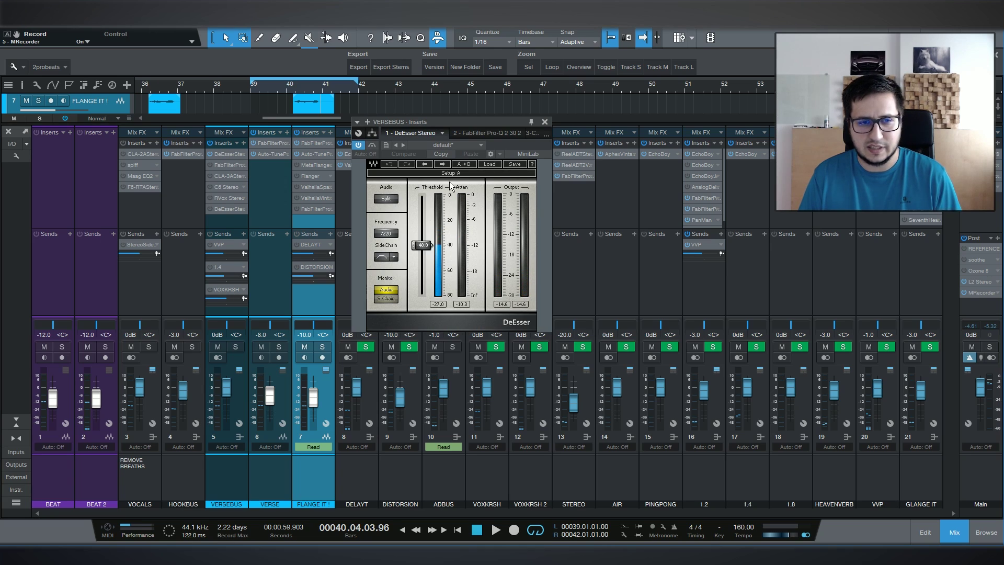
click(227, 165)
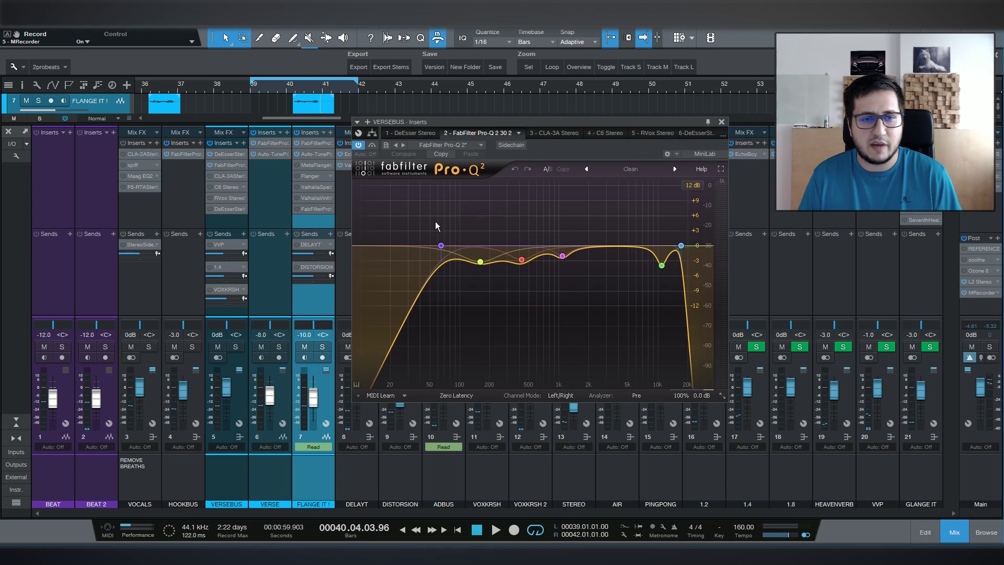
click(227, 176)
- Solo the VERSEBUS channel during playback, and activate and audition its C6 multiband compressor
key(space)
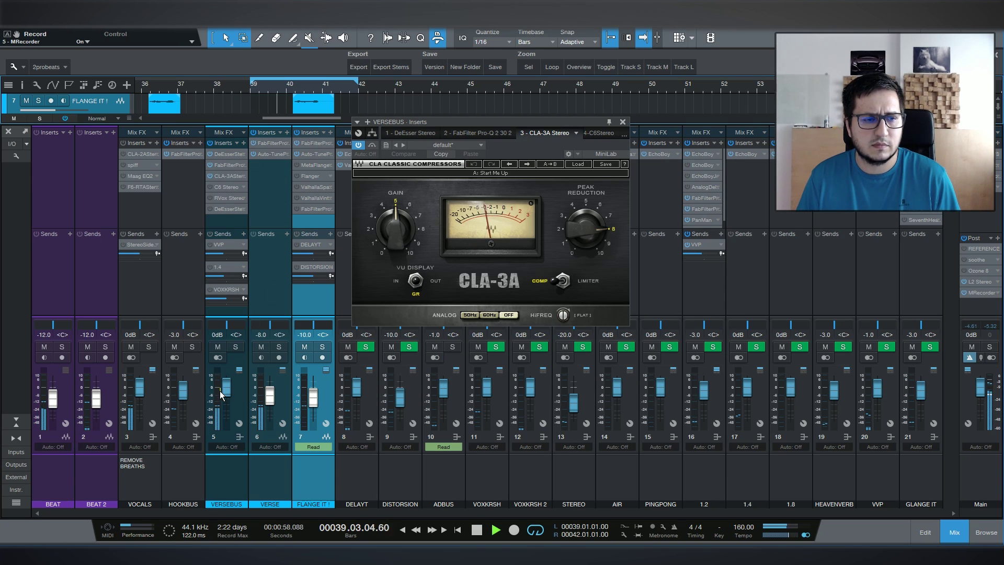
click(233, 348)
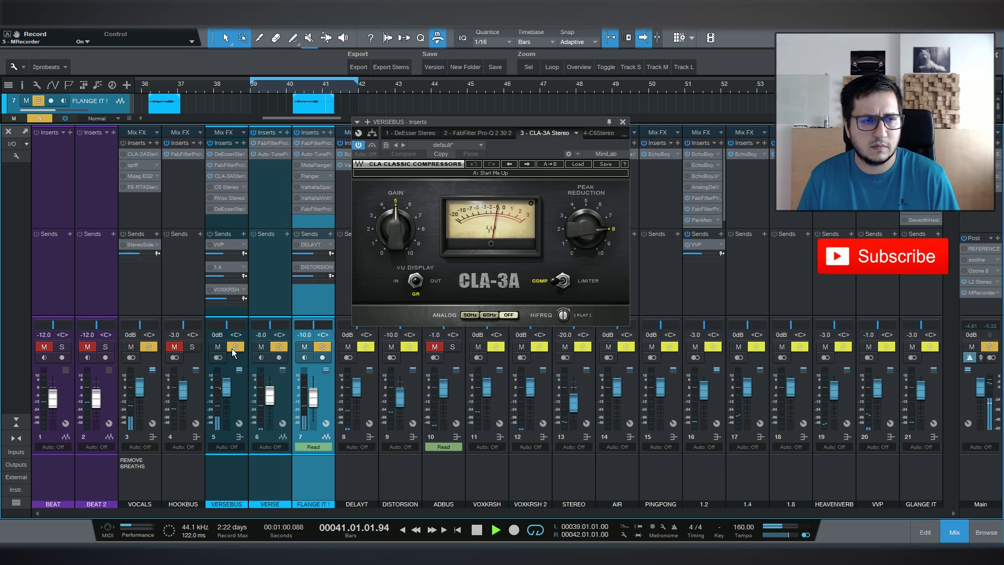
click(227, 187)
drag(563, 122, 552, 187)
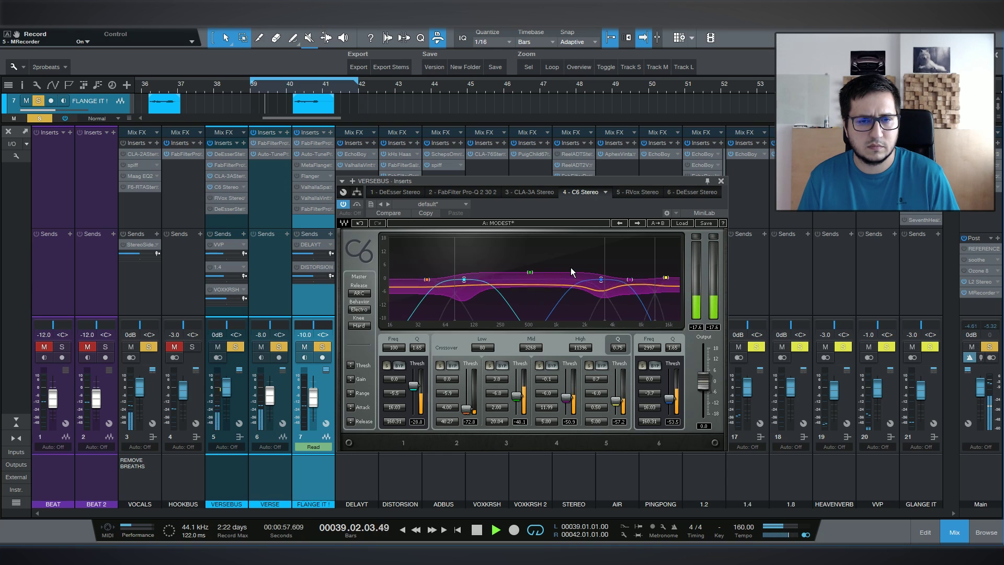
key(space)
- Activate and review the RVox and final DeEsser inserts on VERSEBUS while auditioning the loop
click(230, 199)
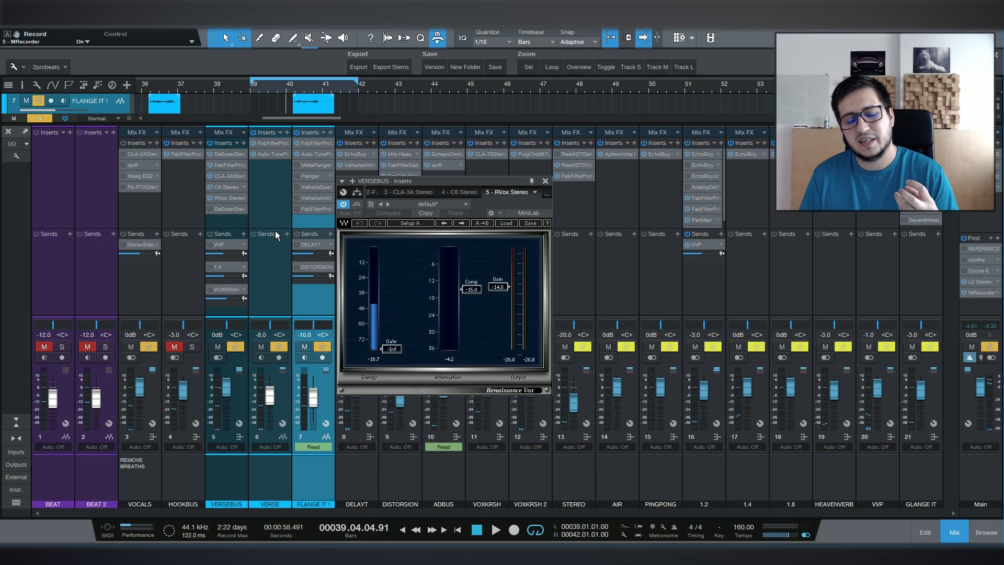
key(space)
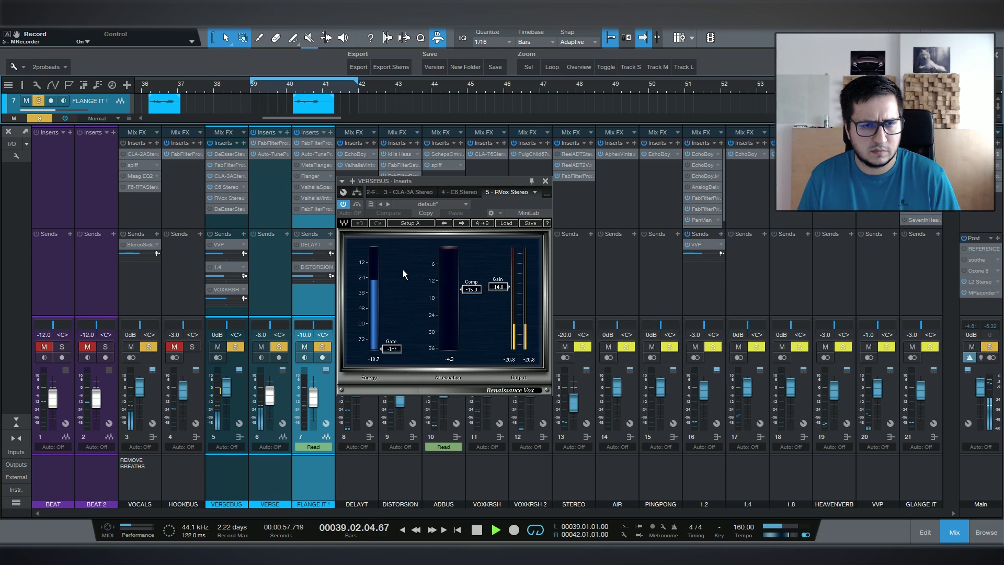
key(space)
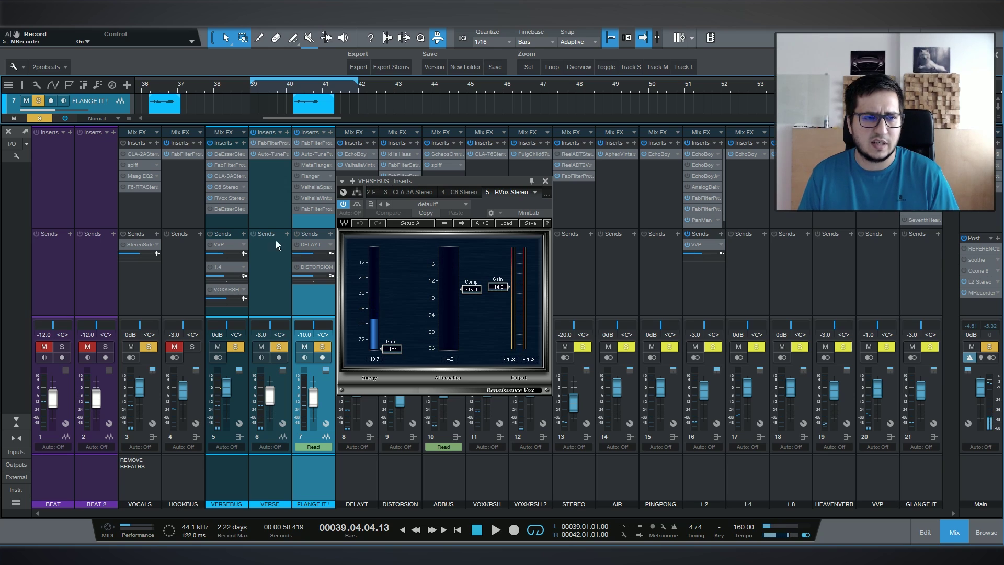
click(229, 209)
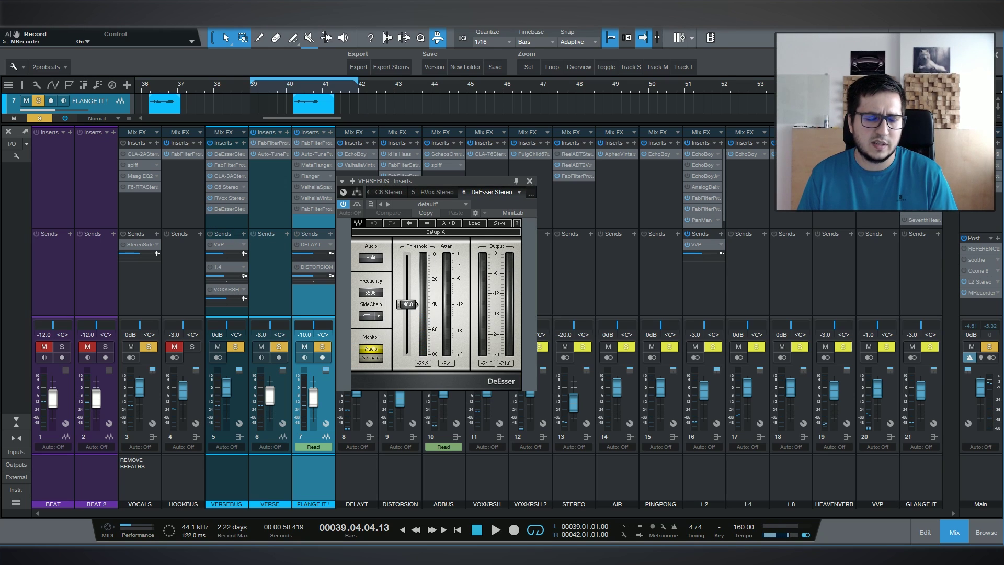
click(530, 182)
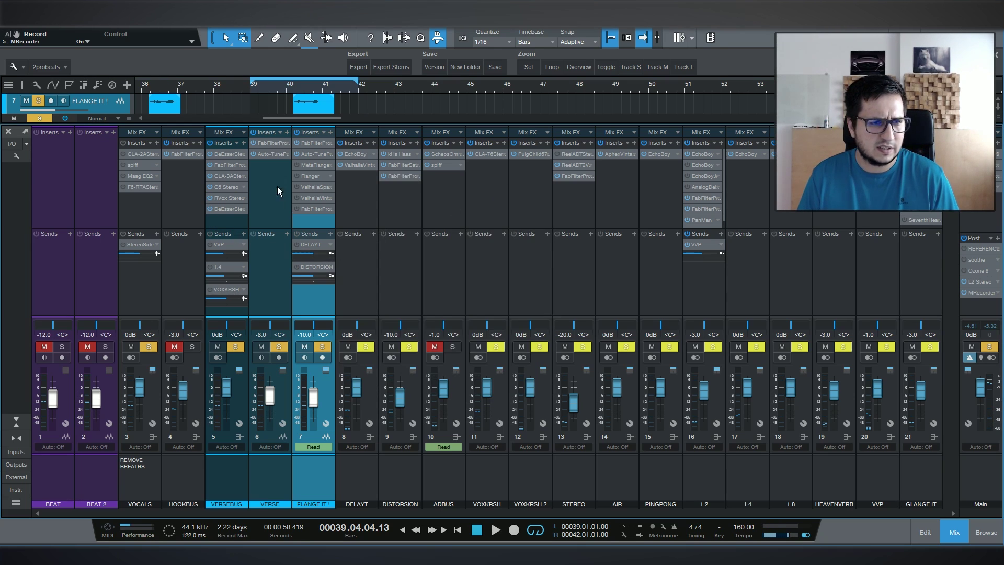
key(space)
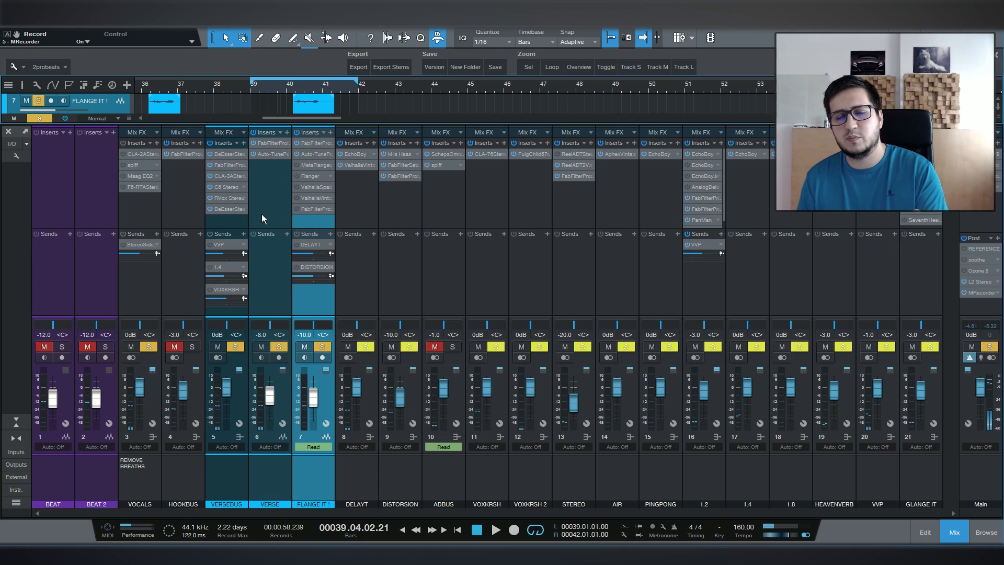
- Activate the CLA-2A compressor on the VOCALS channel and audition the loop through it
click(138, 210)
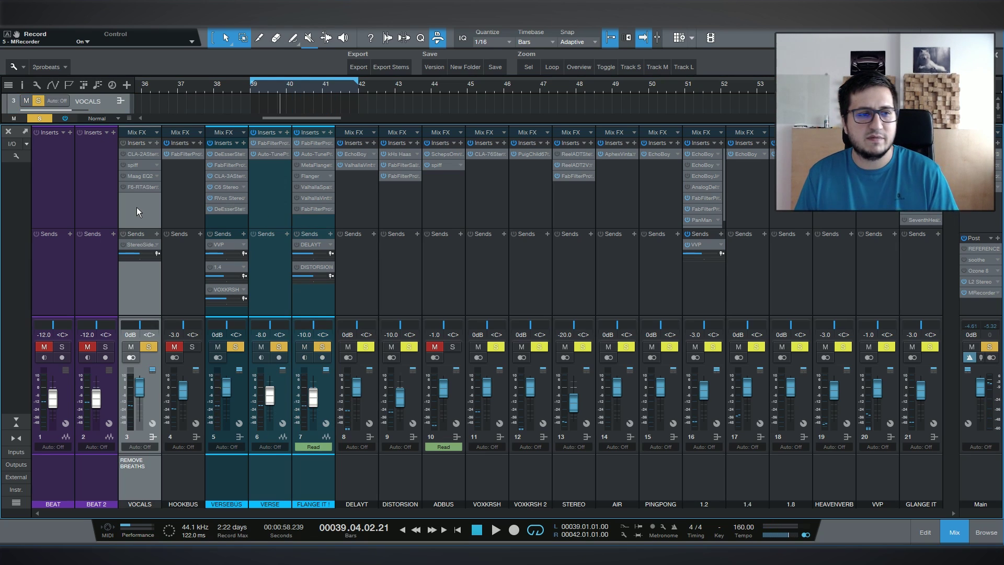
click(130, 153)
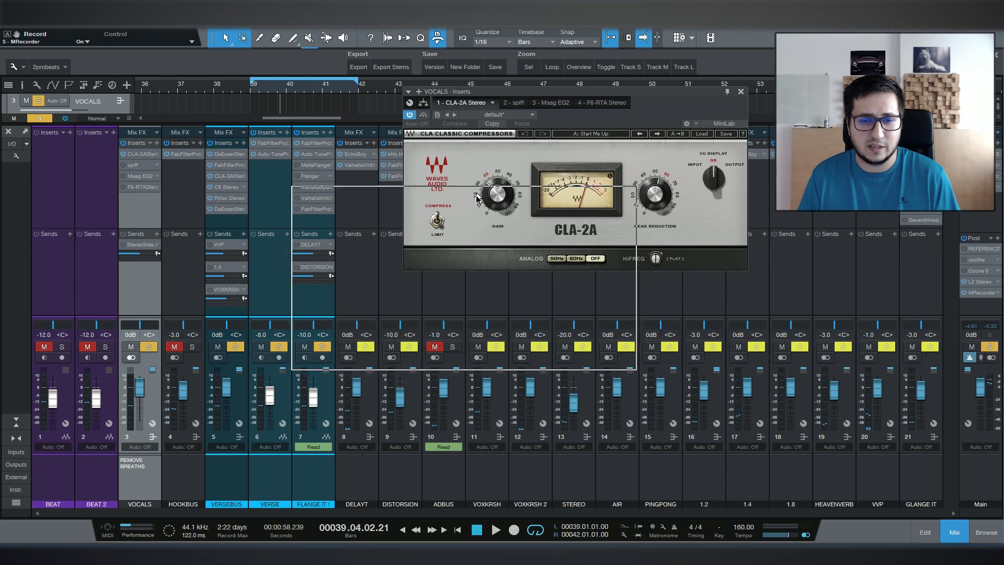
drag(589, 94, 467, 202)
key(space)
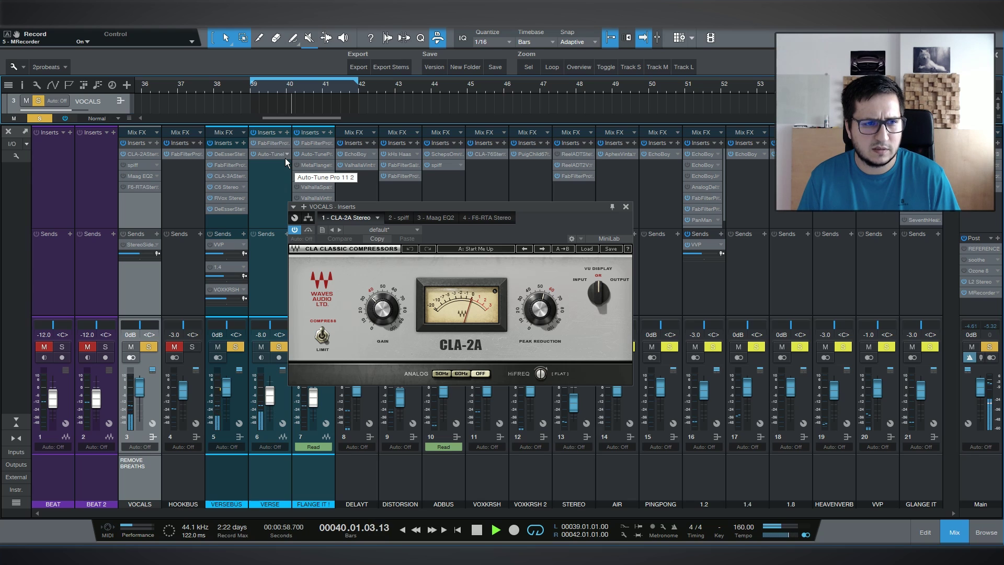
key(space)
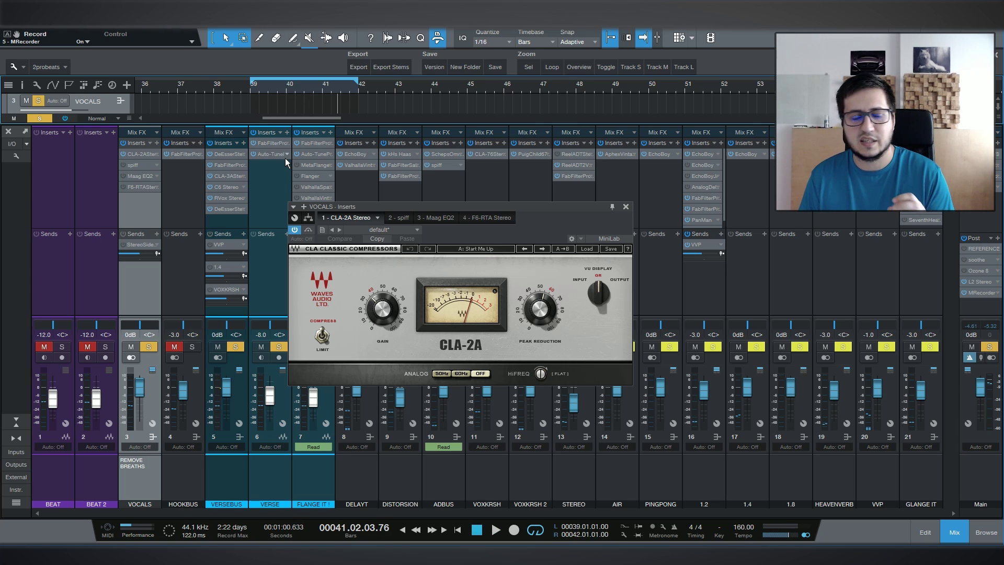
- Activate and review the spiff and Maag EQ2 inserts on the VOCALS channel
click(131, 165)
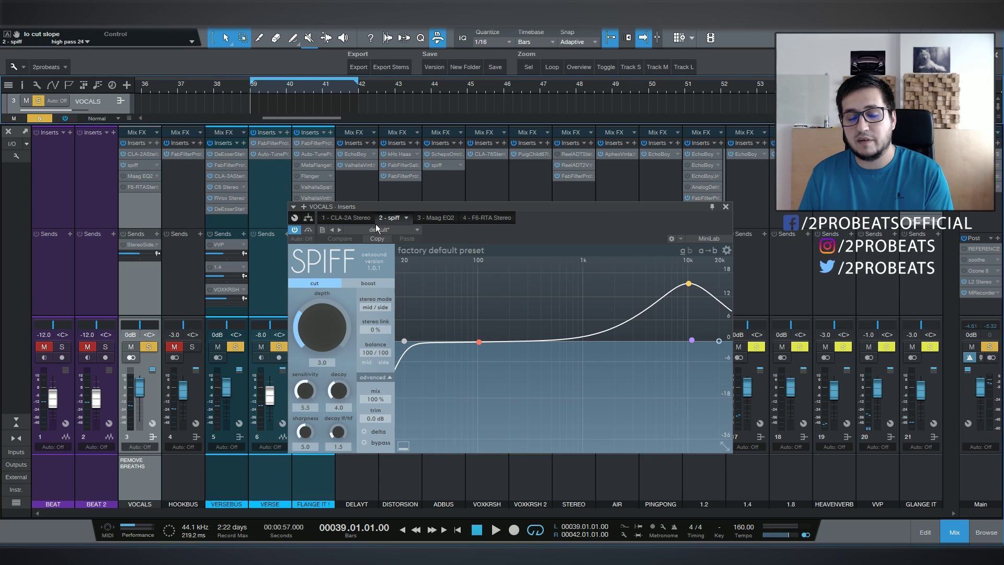
click(133, 165)
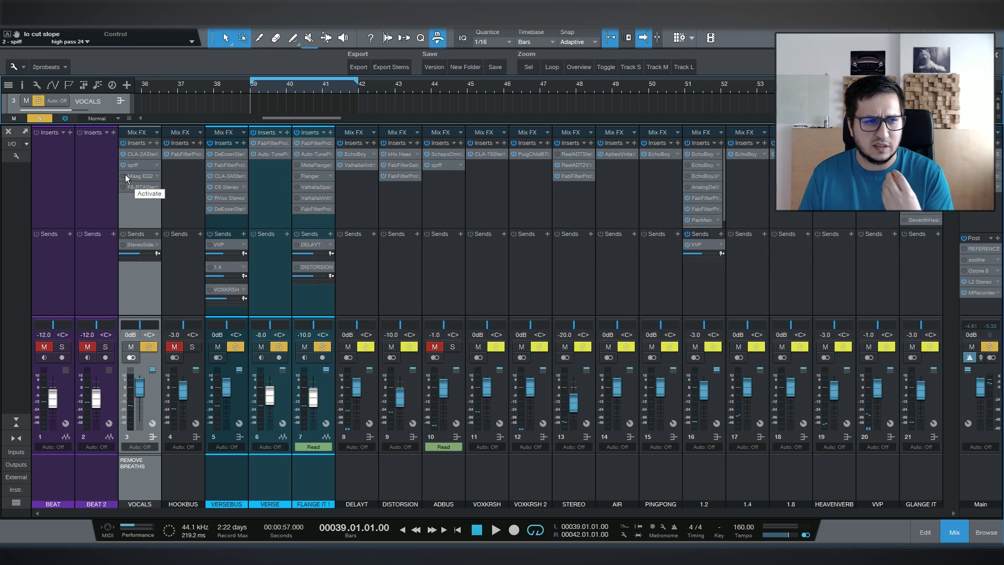
click(137, 176)
drag(594, 124, 443, 272)
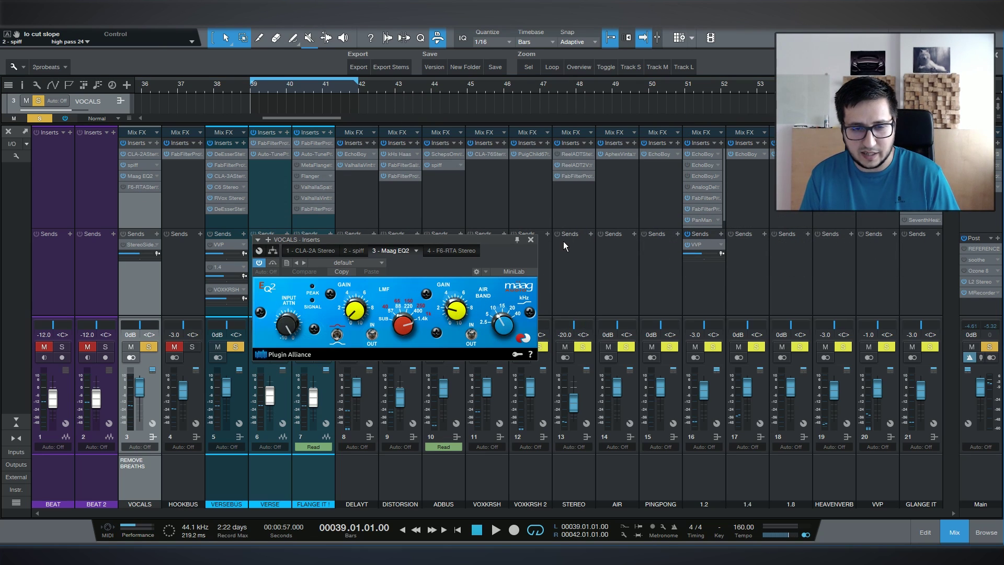
- Activate the F6-RTA equalizer on the VOCALS channel and audition the loop through it
click(451, 250)
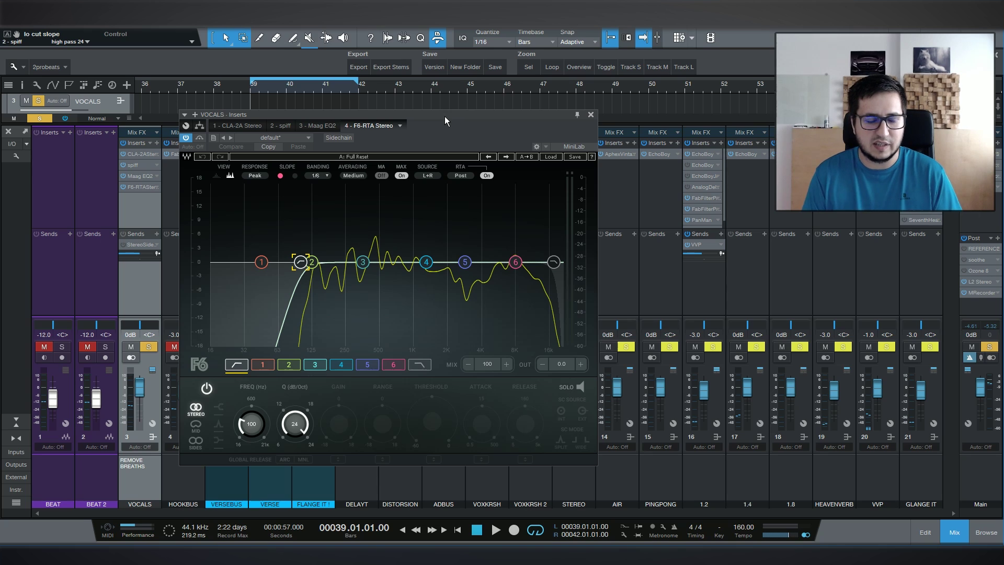
key(space)
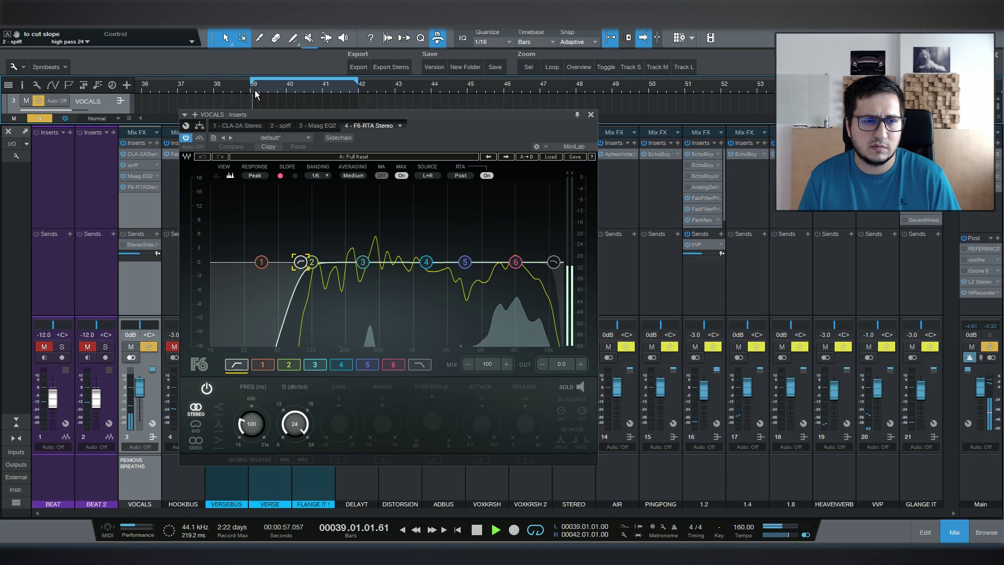
key(space)
click(590, 114)
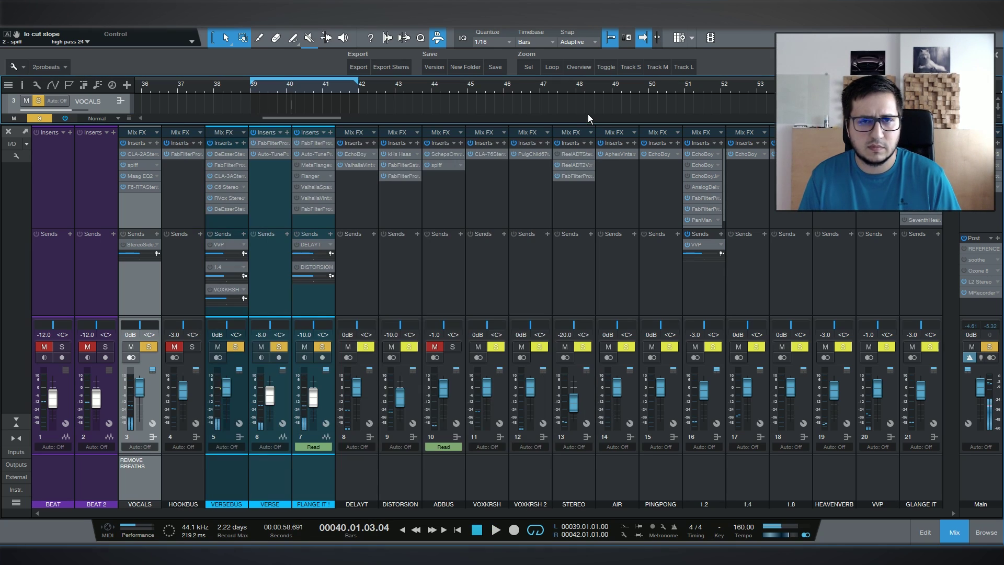
- Activate the VOXKRSH send on VERSEBUS and review the CLA-76 compressor on the VOXKRSH channel
click(210, 289)
click(489, 154)
drag(601, 94, 532, 277)
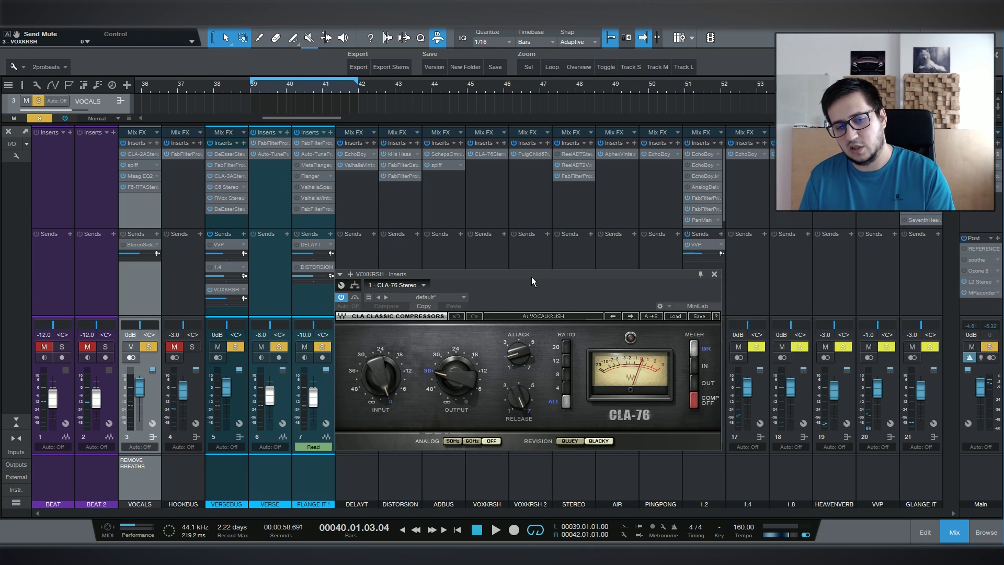
click(714, 274)
- Activate the 1.4 send on VERSEBUS, review the EchoBoy delay on the 1.4 channel and audition the loop through it
click(746, 154)
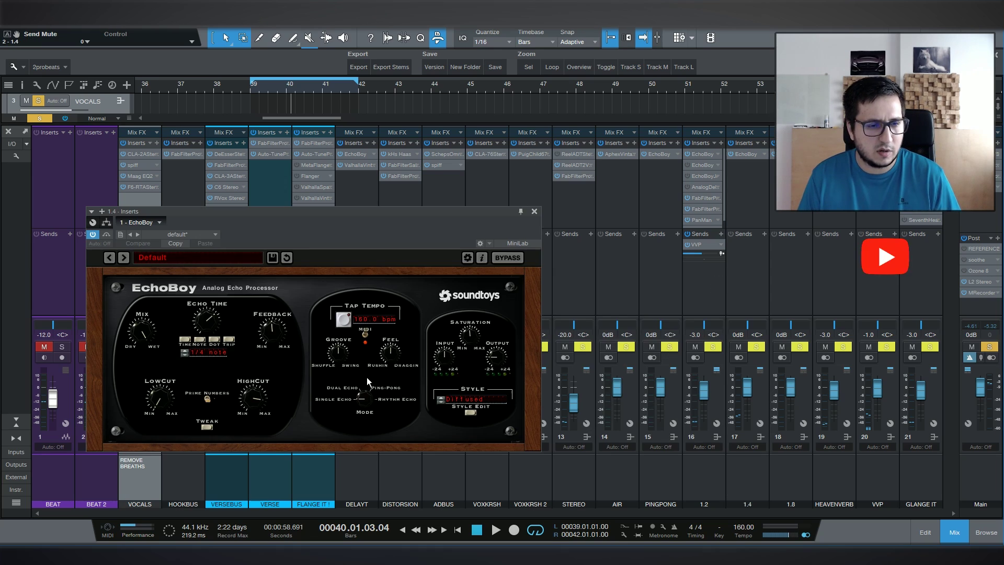
click(248, 92)
click(534, 212)
key(space)
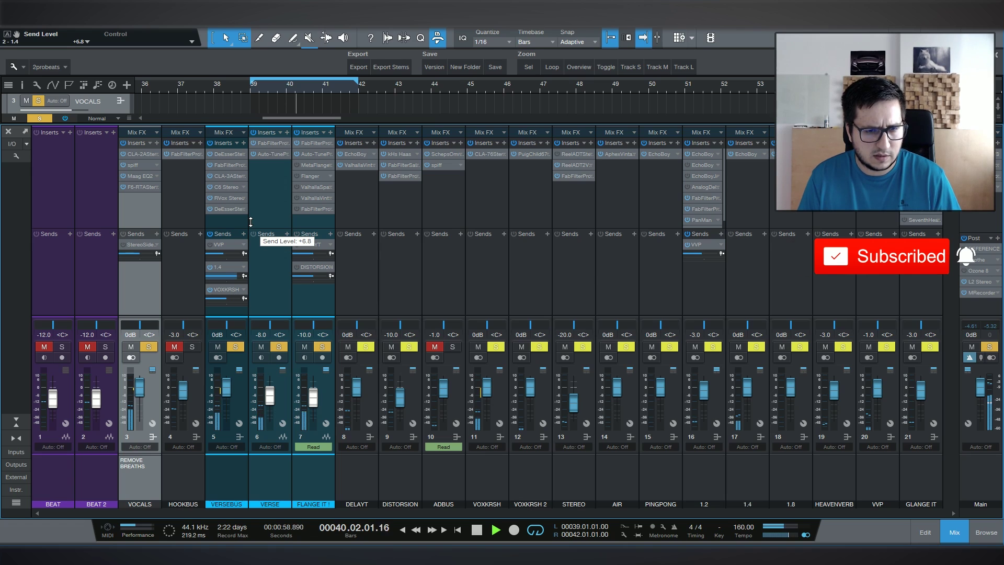
key(space)
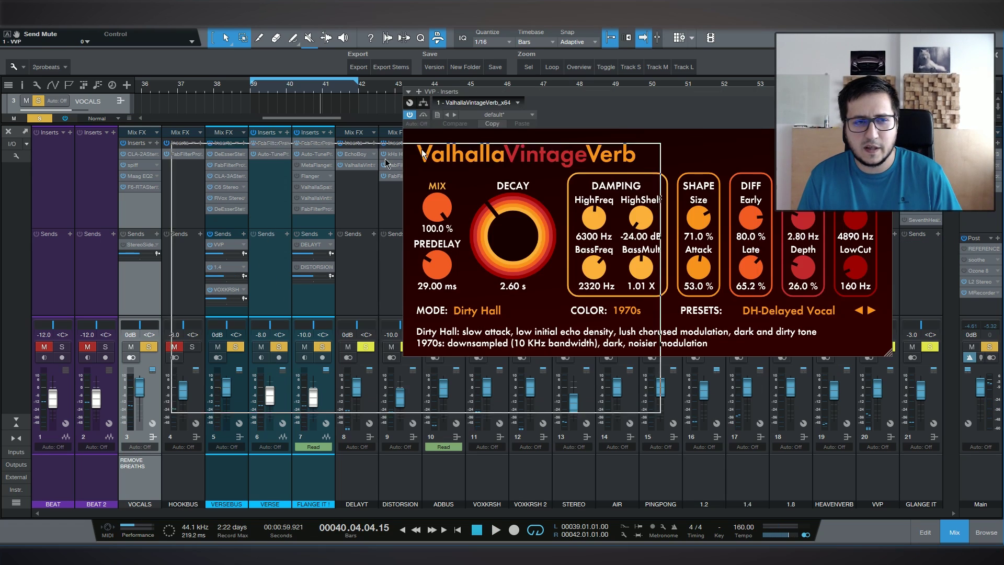
- Activate the VVP send on VERSEBUS, review the ValhallaVintageVerb on the VVP channel and audition the loop
double_click(219, 244)
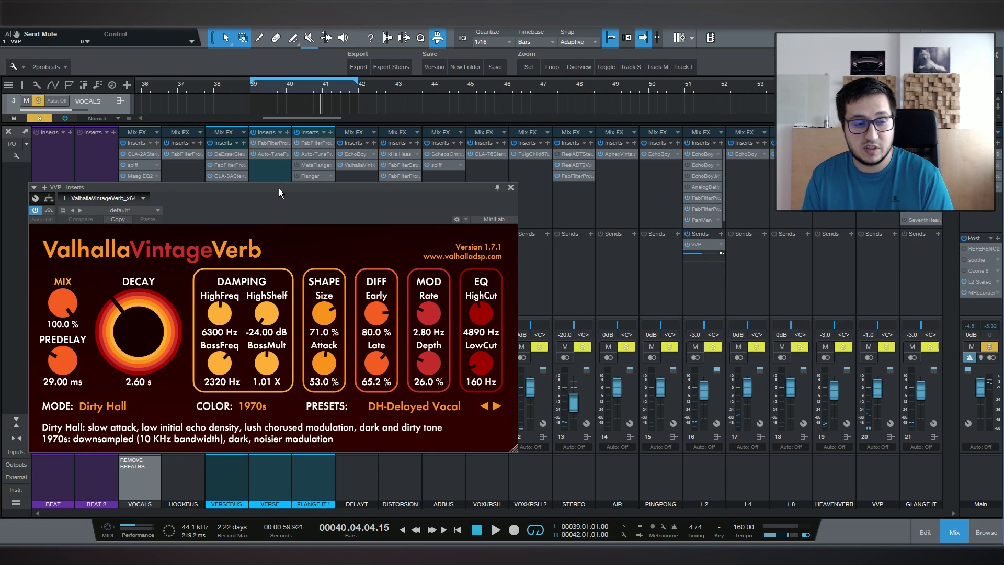
key(space)
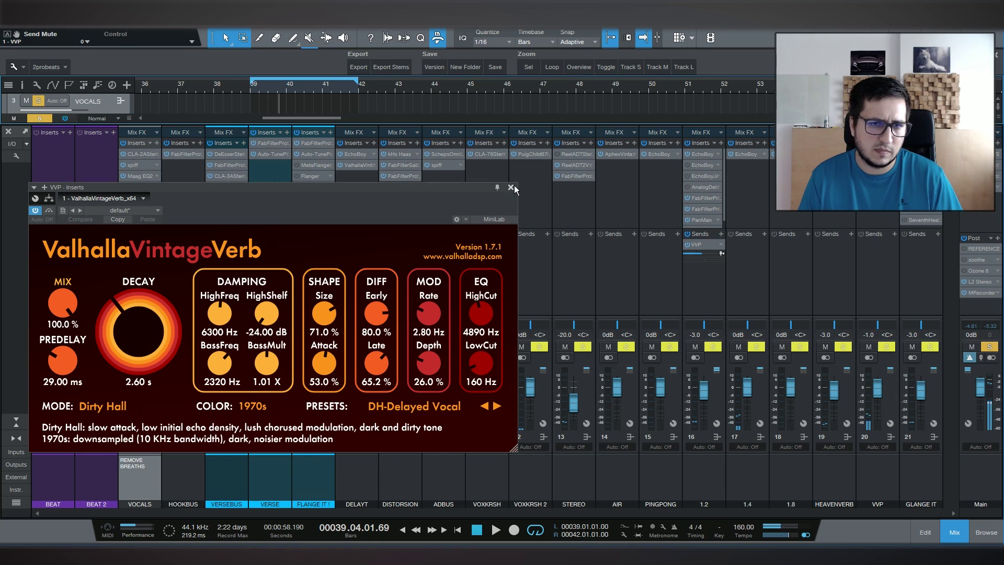
click(511, 187)
key(space)
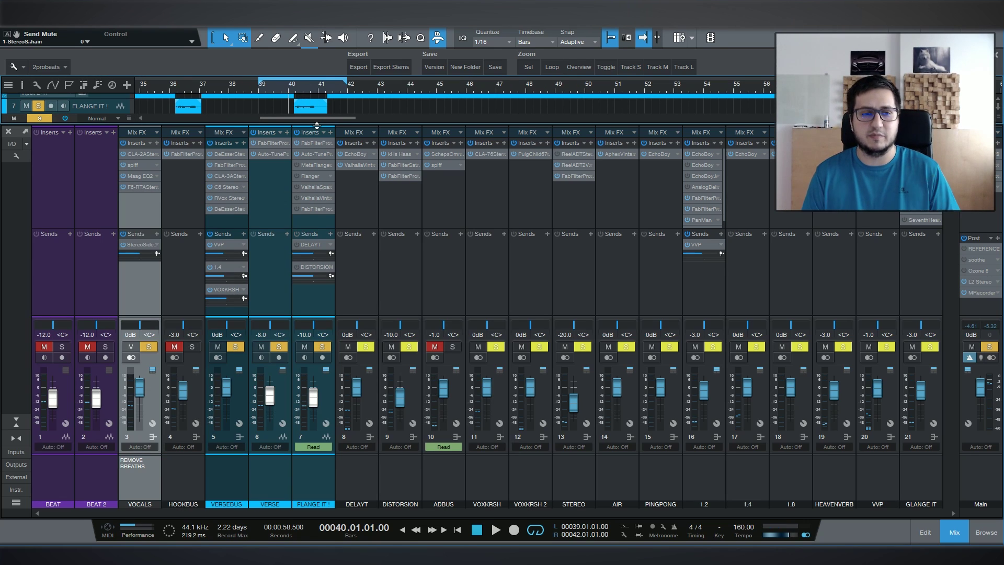
- Move the loop start to bar 40 and play the shortened loop over the FLANGE IT ! clip
drag(260, 82, 290, 82)
key(space)
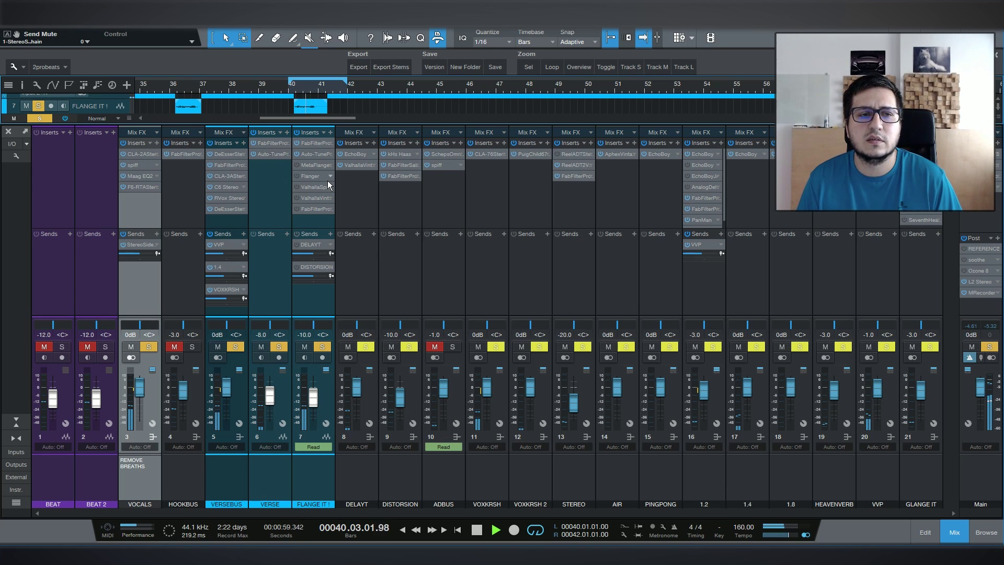
key(space)
- Activate the MetaFlanger insert on FLANGE IT !, audition the loop and browse its factory presets
click(306, 165)
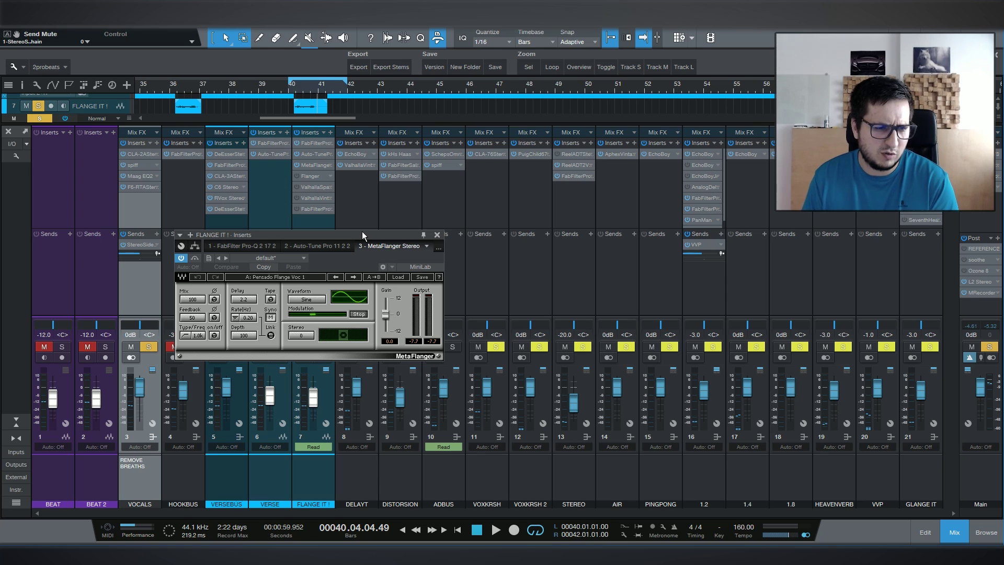
drag(301, 336, 301, 361)
key(space)
key(space)
click(397, 277)
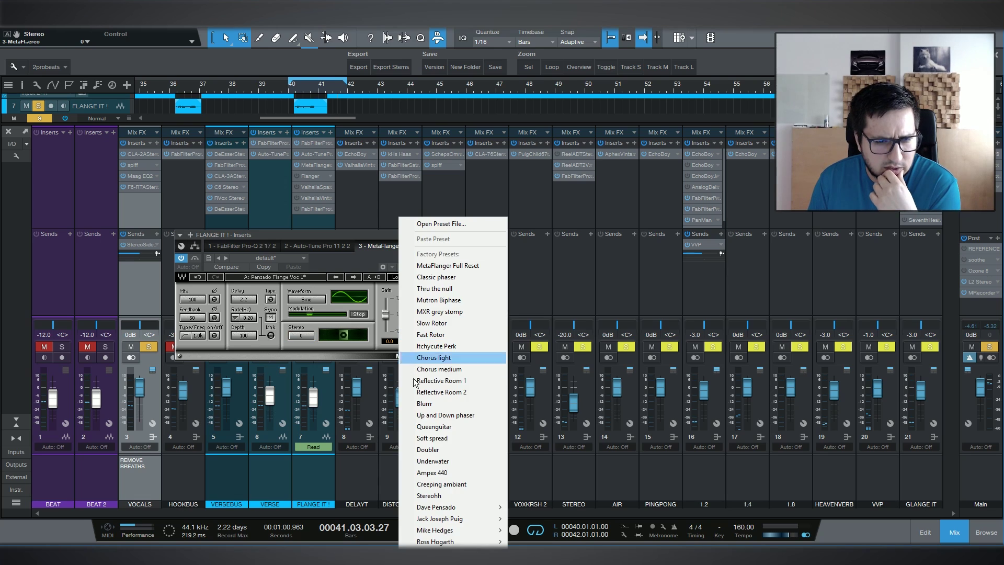
mouse_move(444, 508)
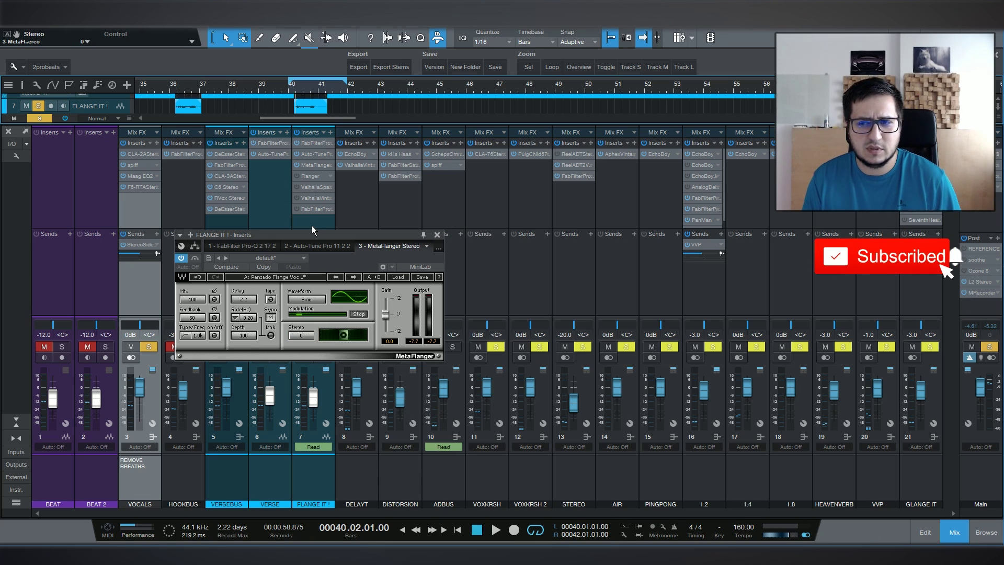
- Set the MetaFlanger stereo amount to 69 on FLANGE IT ! while auditioning the loop
key(space)
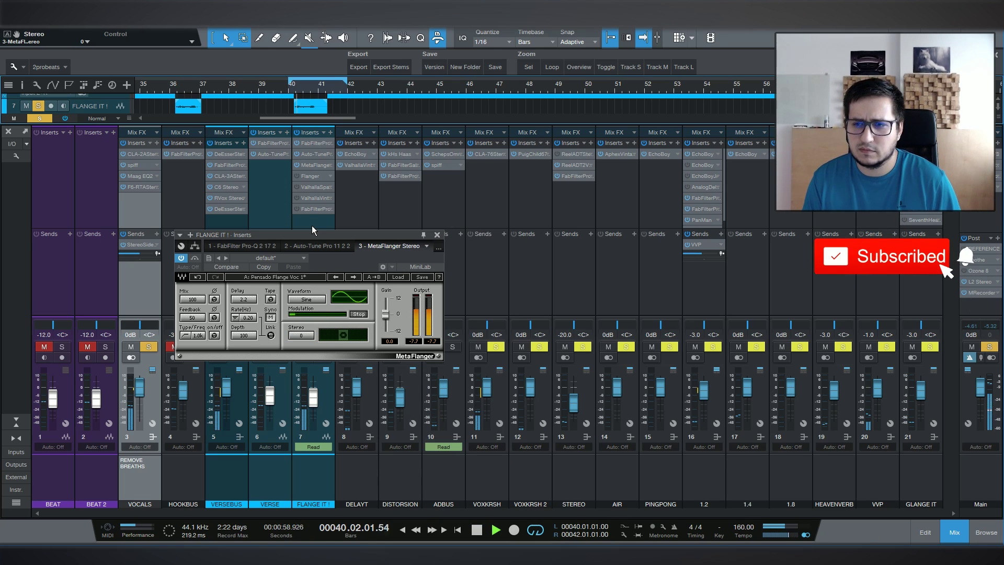
drag(301, 336, 300, 314)
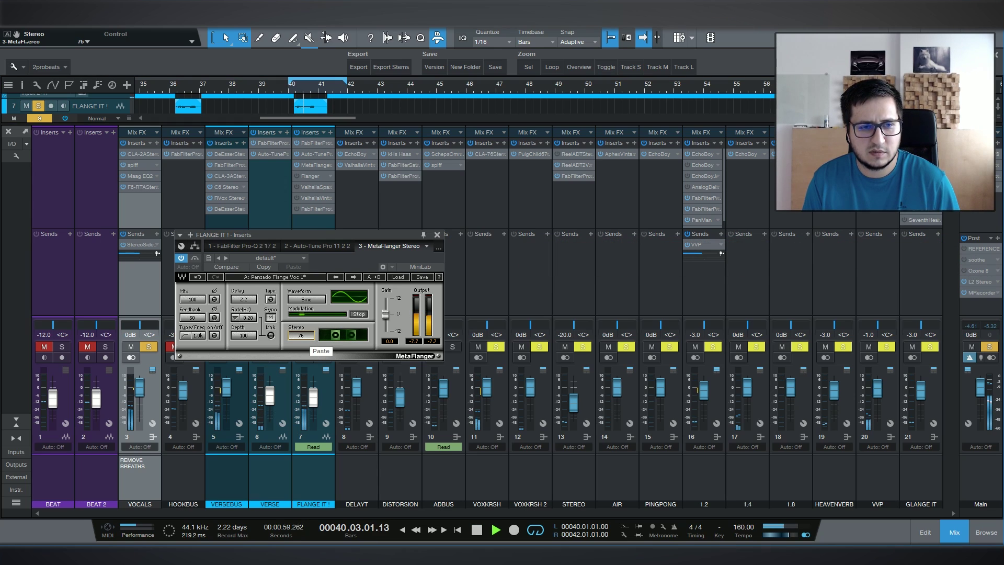
drag(301, 313, 300, 317)
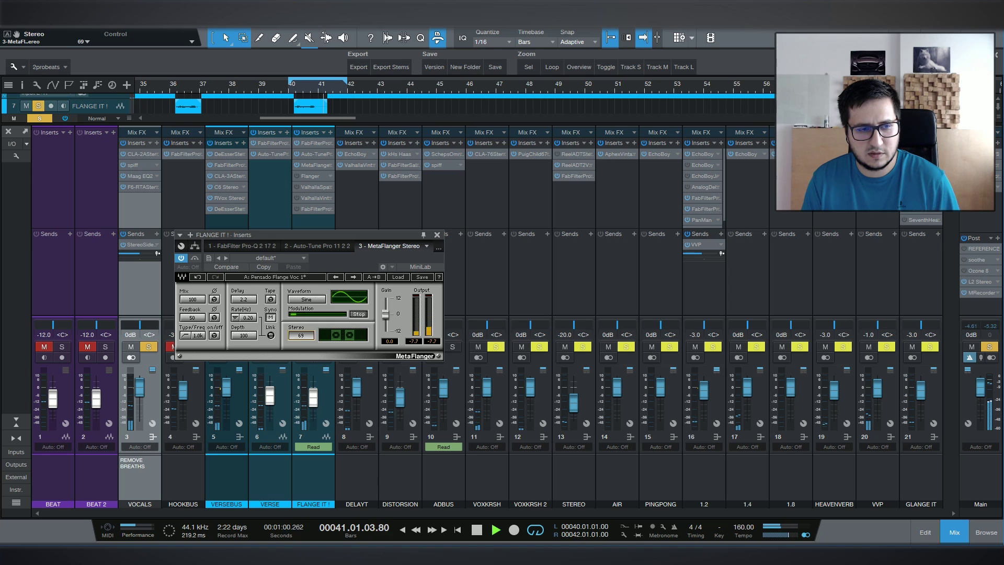
key(space)
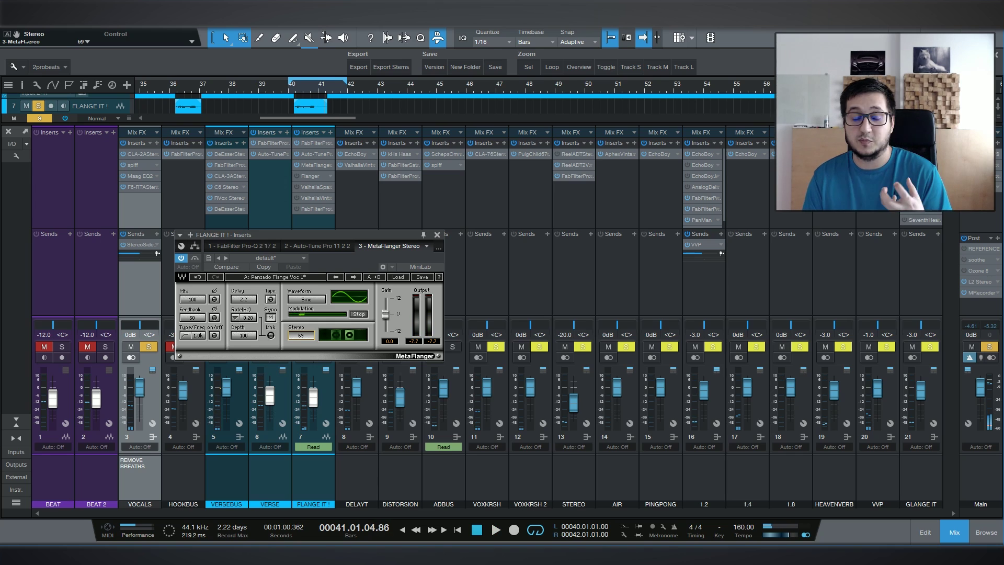
click(437, 235)
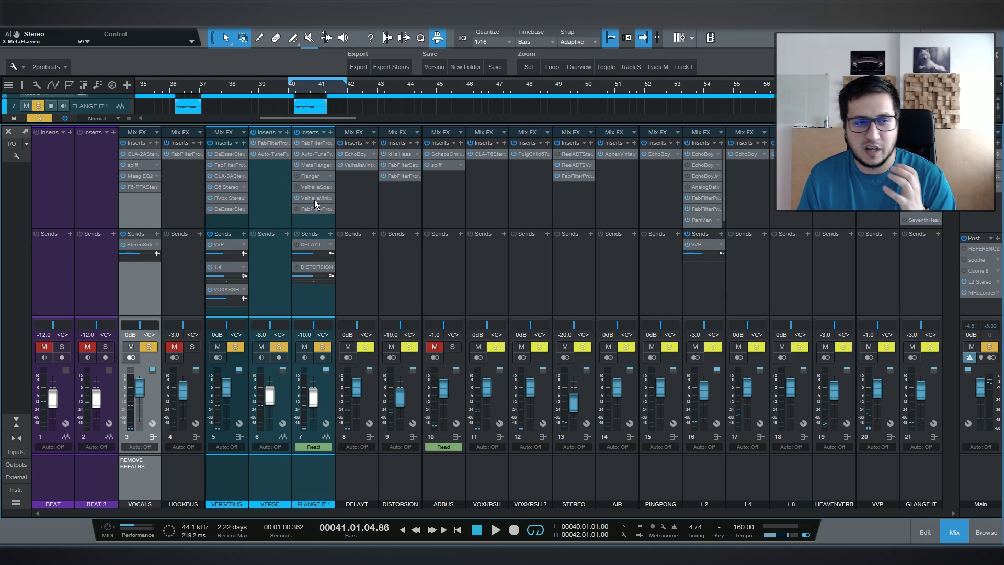
- Activate the ValhallaVintageVerb insert on FLANGE IT ! and audition the loop through it
click(314, 199)
drag(692, 93, 356, 173)
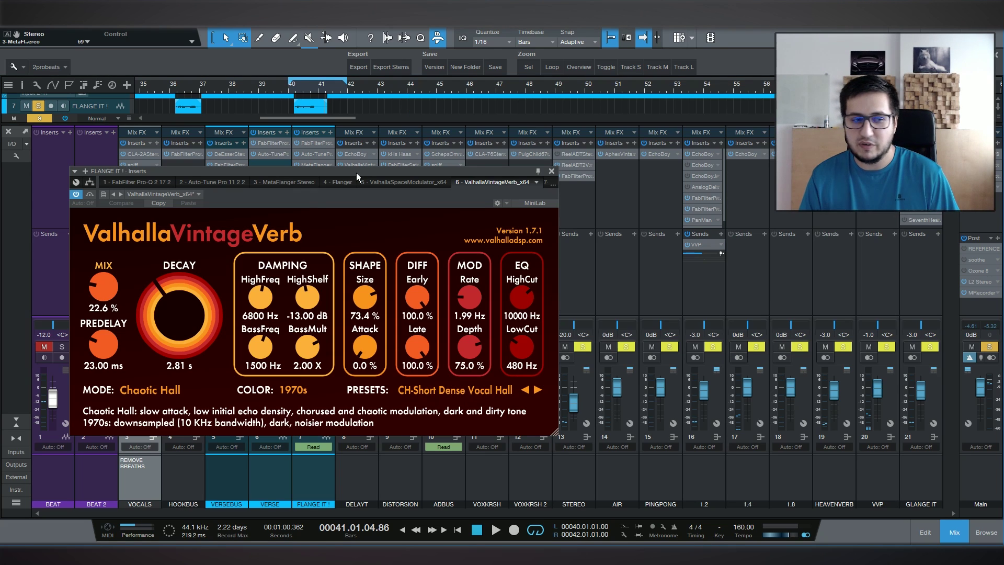
key(space)
key(space)
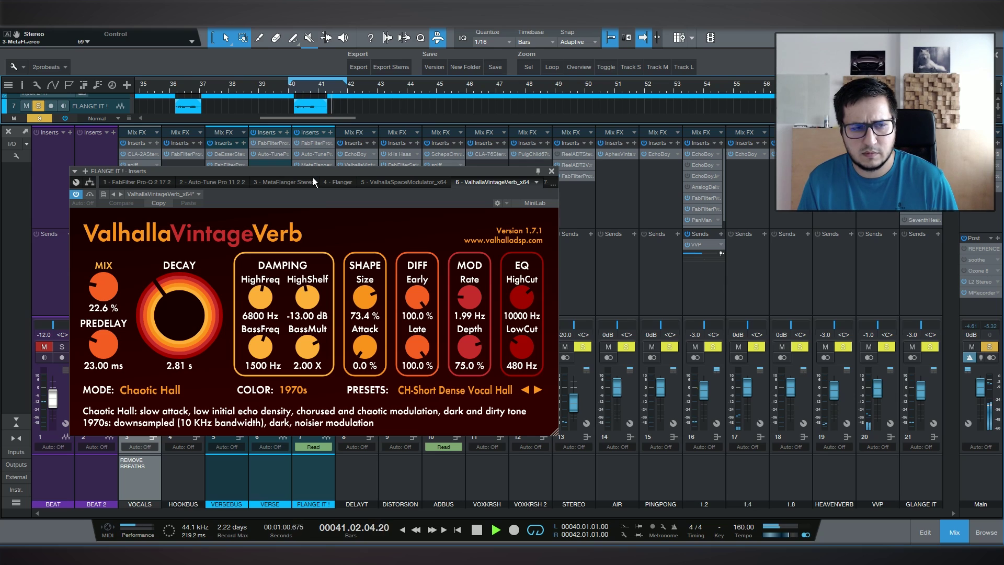
click(551, 175)
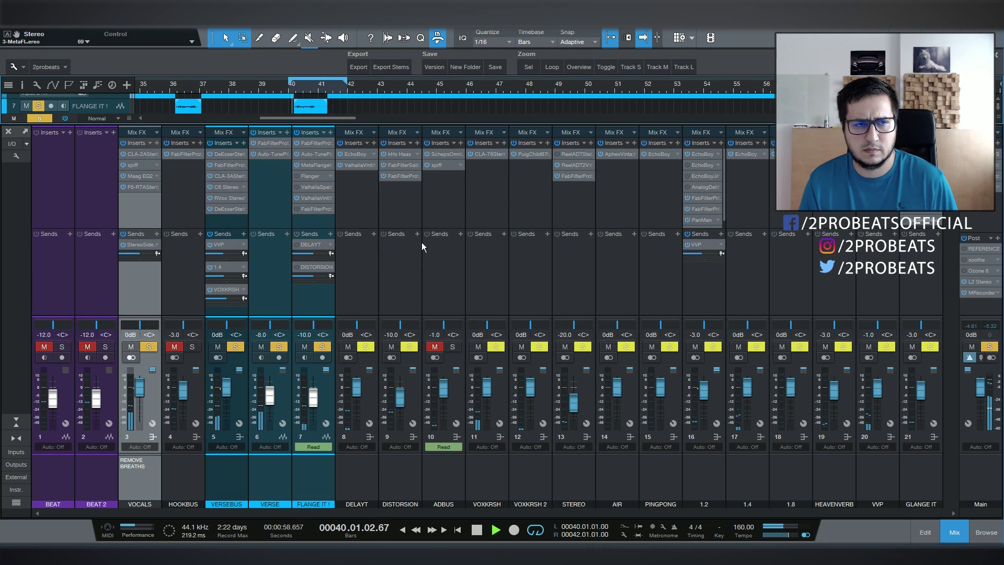
key(space)
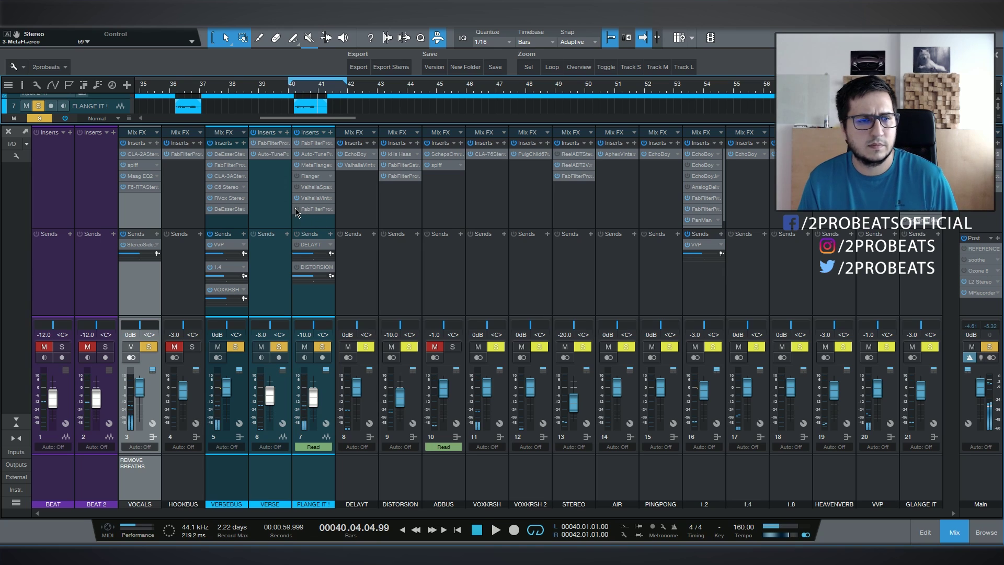
- Activate the last FabFilter Pro-Q 2 insert on FLANGE IT ! and audition the loop through its curve
click(296, 210)
drag(732, 114, 299, 188)
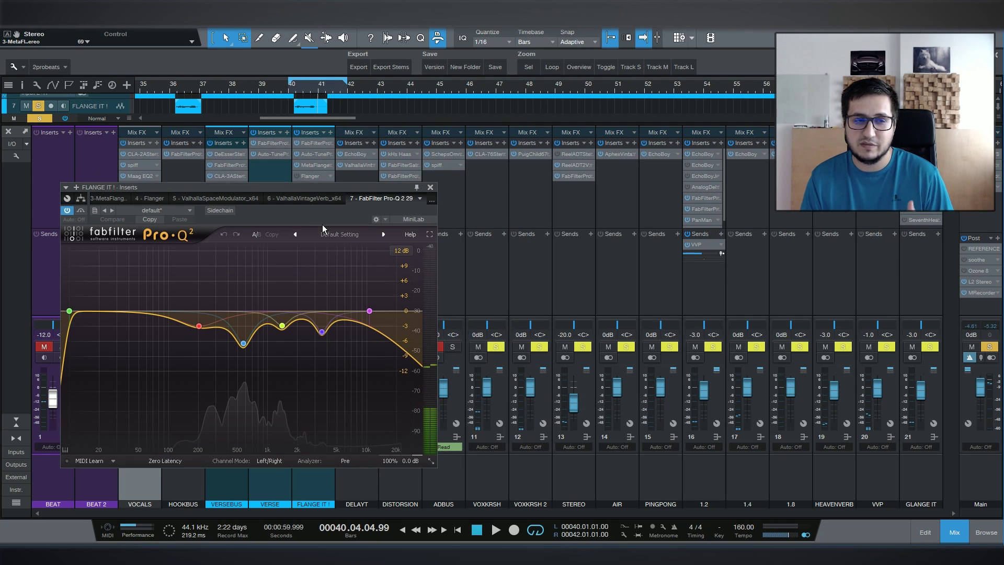
click(291, 90)
key(space)
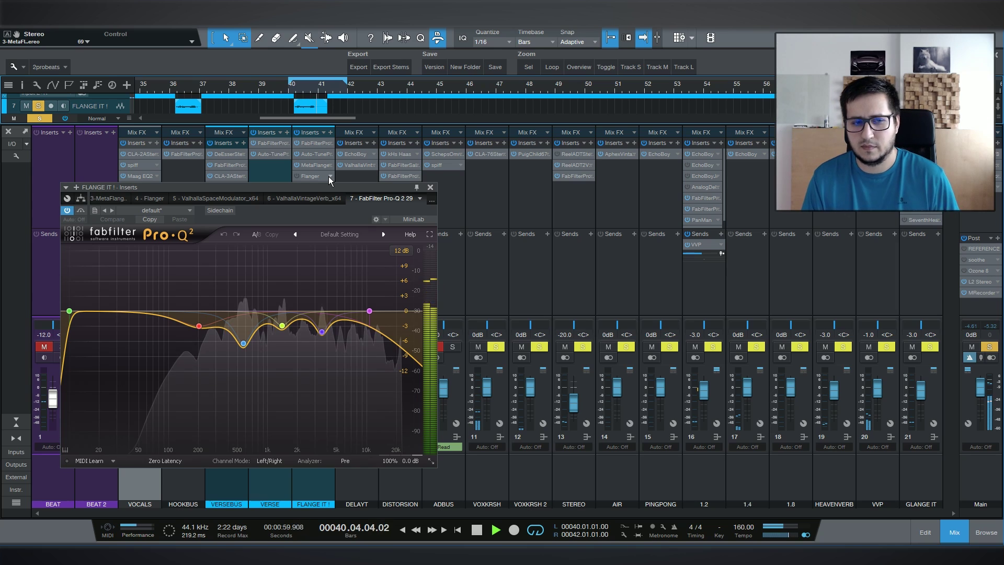
click(430, 187)
key(space)
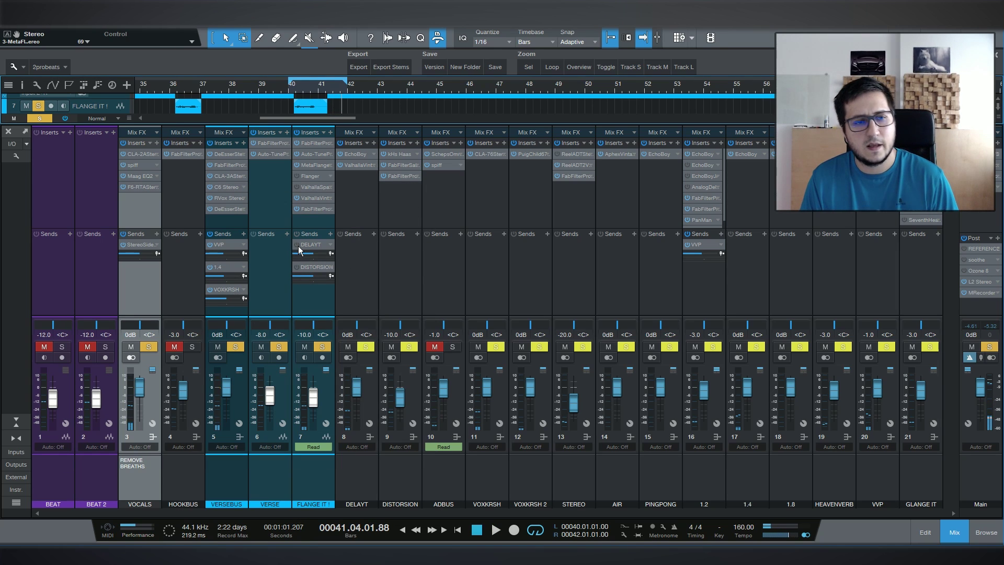
- Activate the DELAYT send on FLANGE IT ! and compare the DELAYT channel's reverb with the one on FLANGE IT !
click(313, 244)
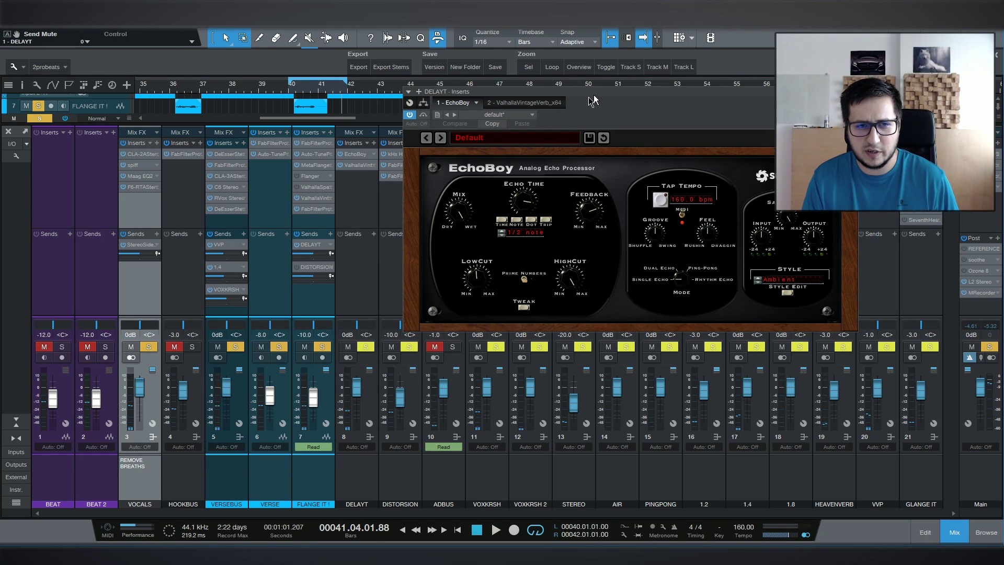
drag(593, 100, 217, 214)
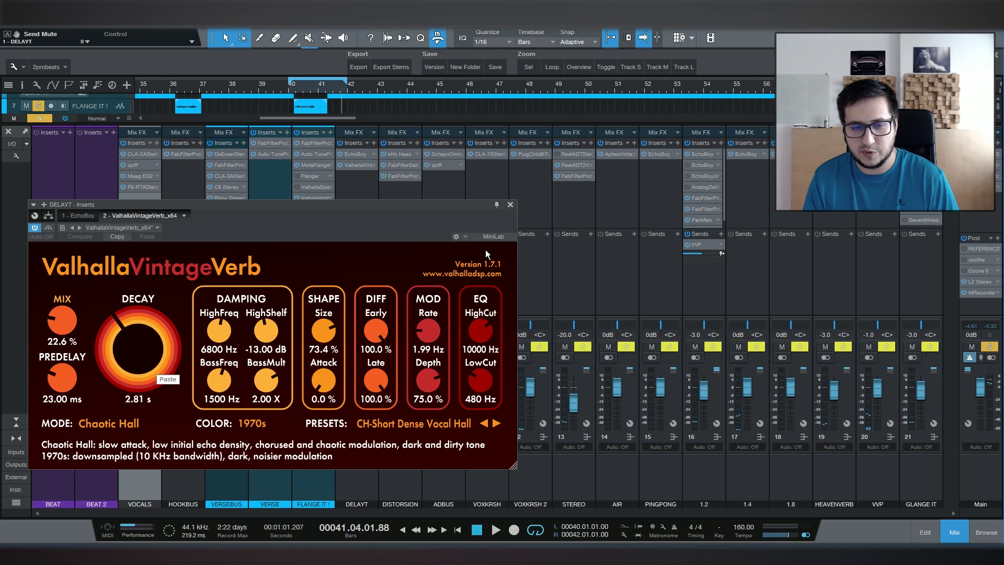
click(510, 206)
click(317, 199)
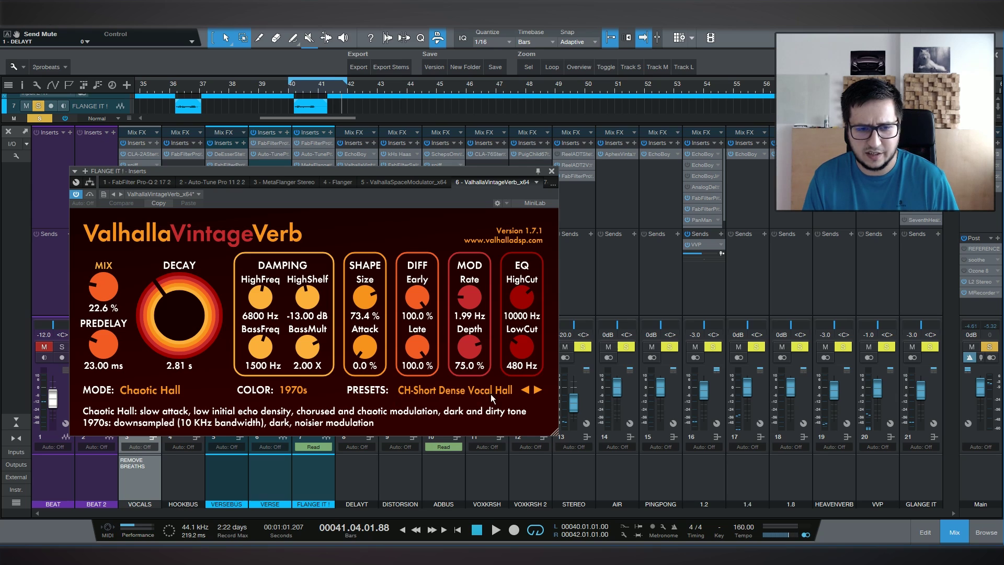
key(Escape)
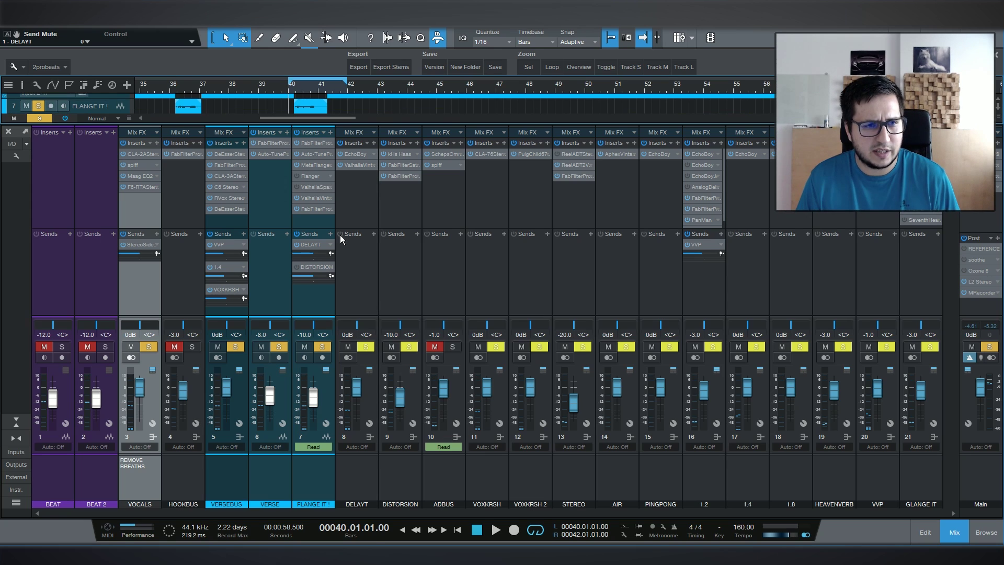
- Examine the DELAYT send level automation of the FLANGE IT ! track in the arrangement while playing the loop
key(F3)
key(a)
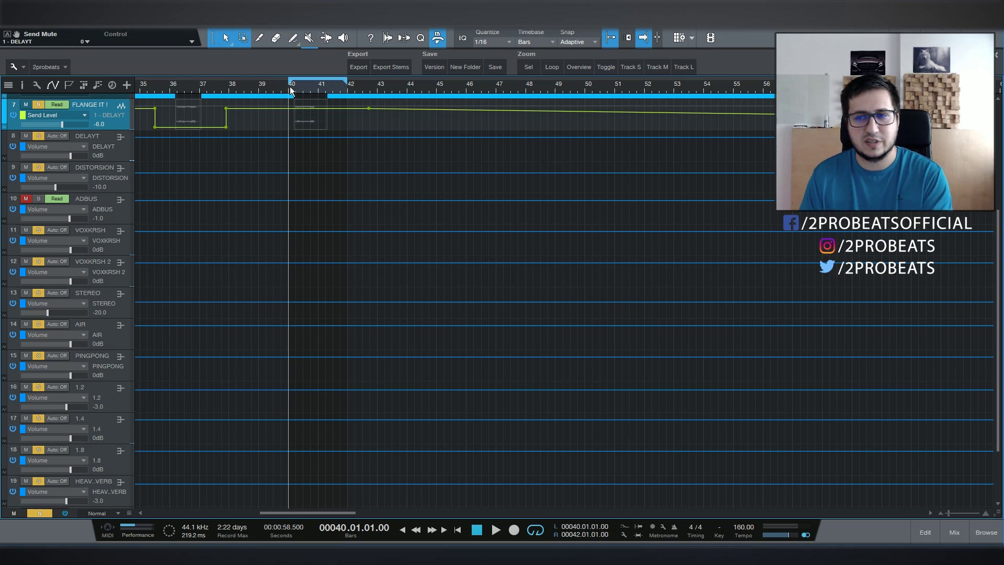
key(space)
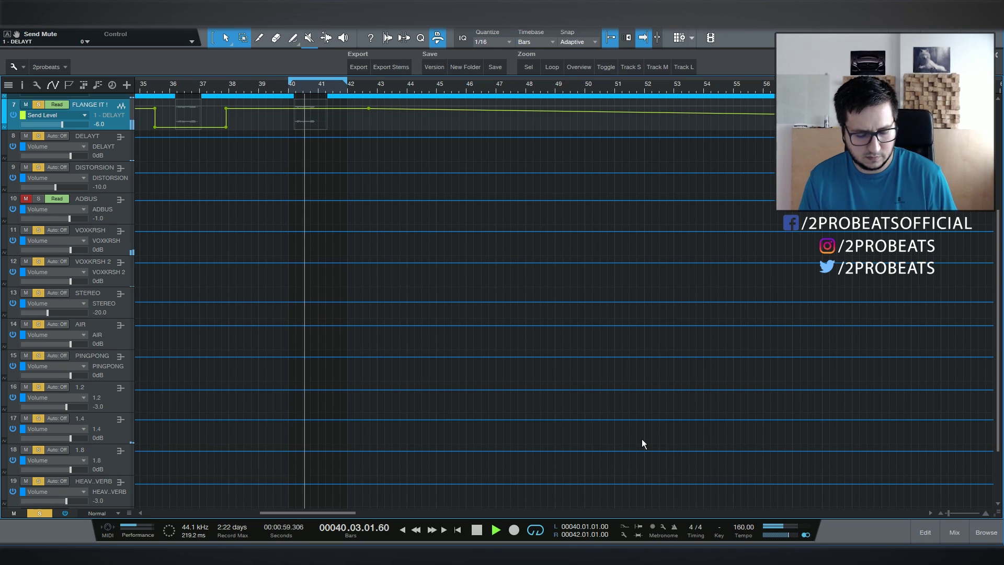
key(F3)
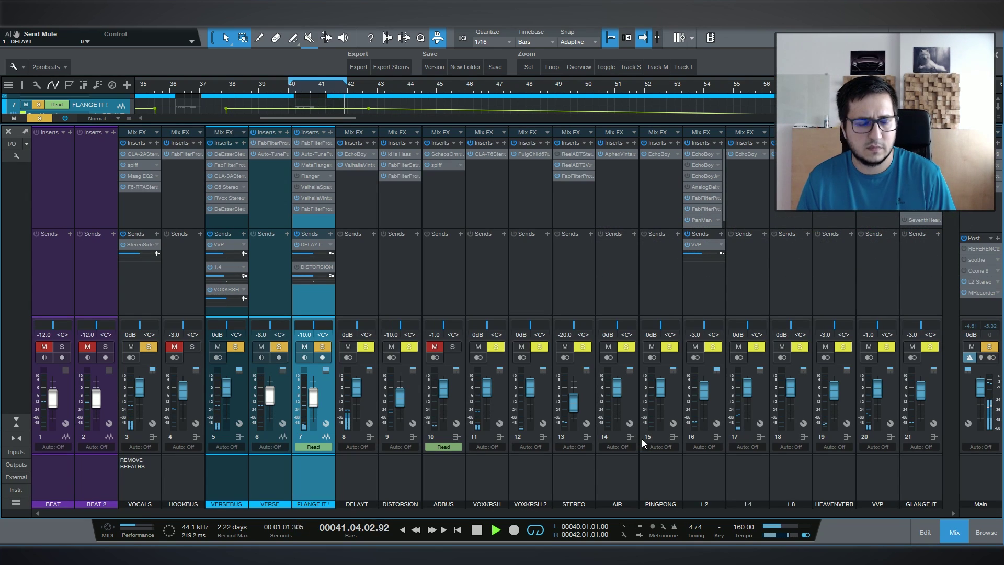
- Activate the DISTORSION send on FLANGE IT !, audition it at +10.0 and set its level to -6.0
key(space)
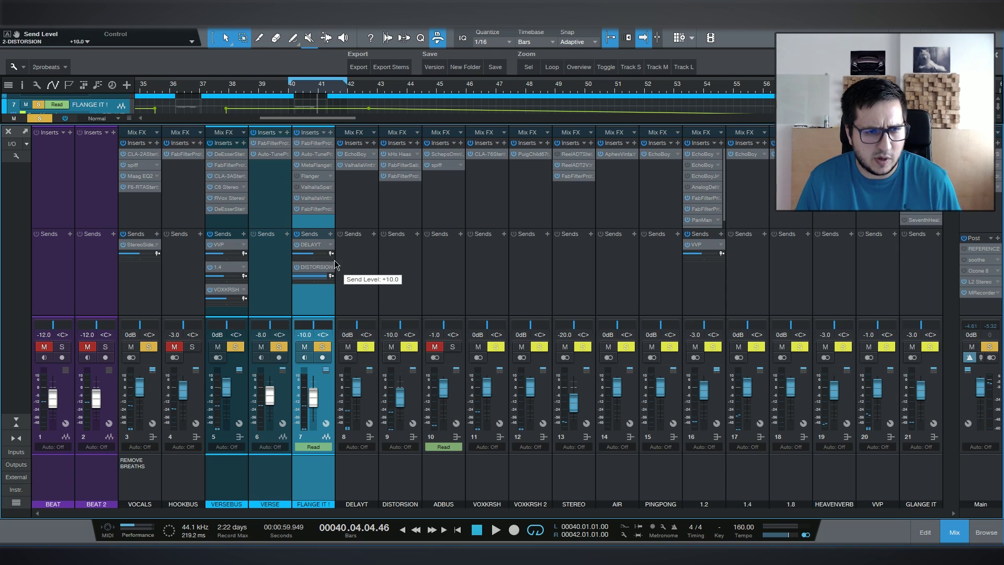
key(space)
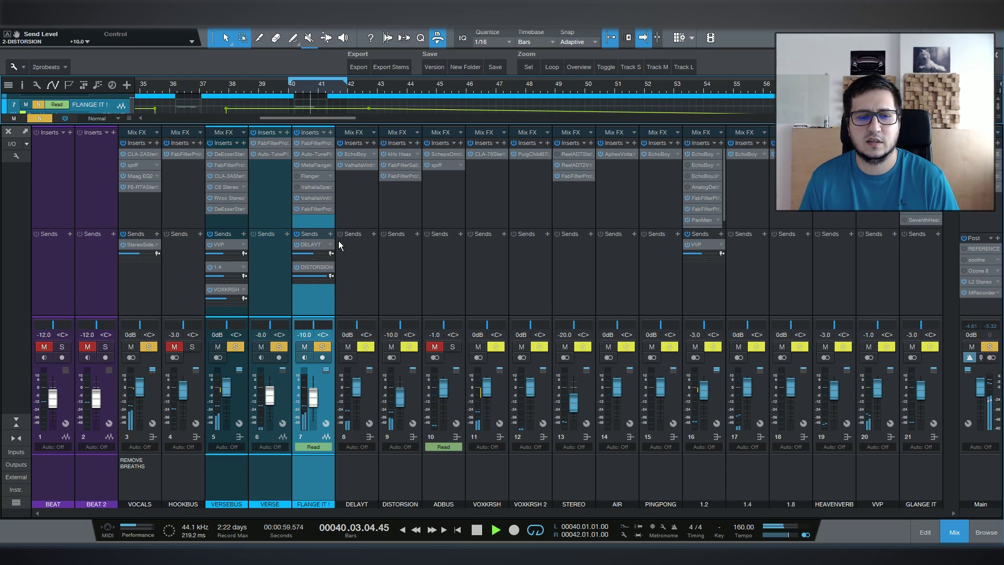
key(space)
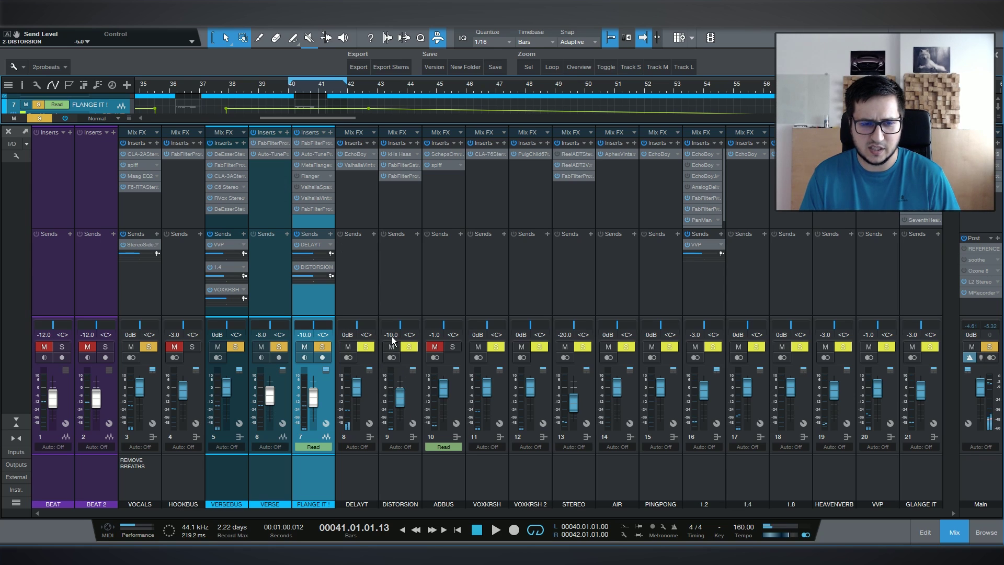
- Set the kHs Haas delay on the DISTORSION channel to 5.74 ms and review its FabFilter Saturn insert
double_click(404, 154)
drag(529, 92, 284, 254)
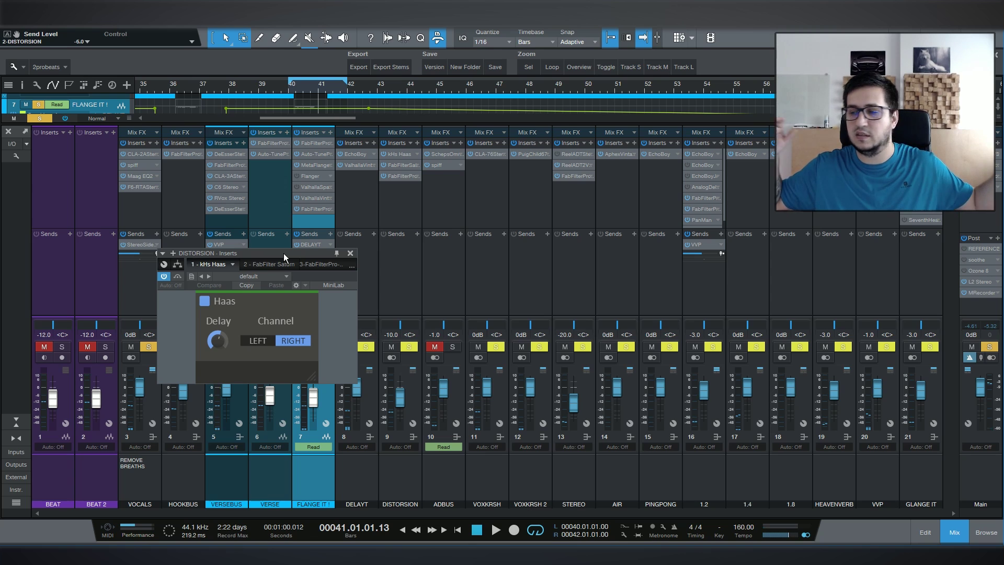
drag(226, 344, 222, 343)
click(252, 264)
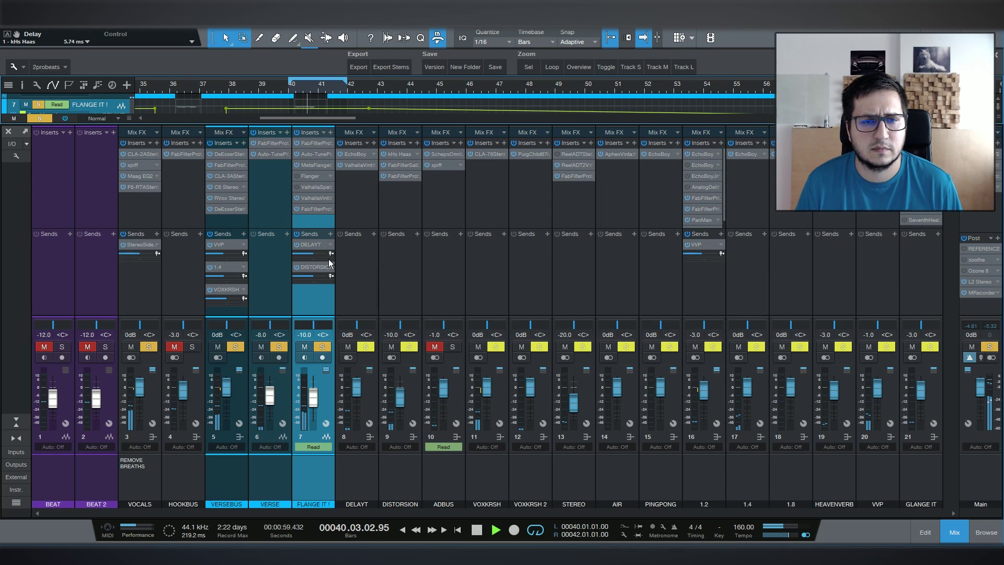
- Set the DISTORSION send level on FLANGE IT ! to -4.7 while the loop plays and stop playback
drag(319, 275, 321, 302)
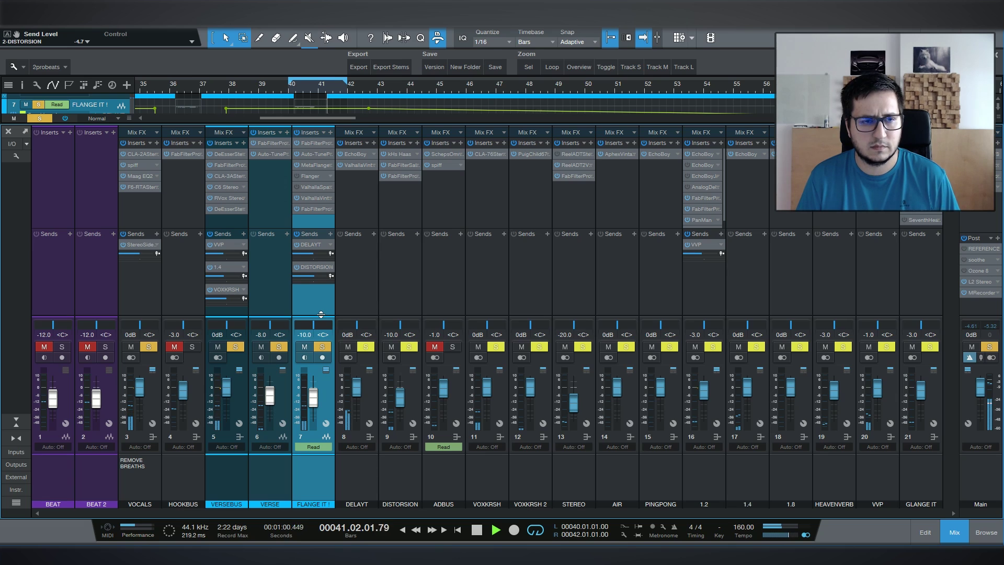
key(space)
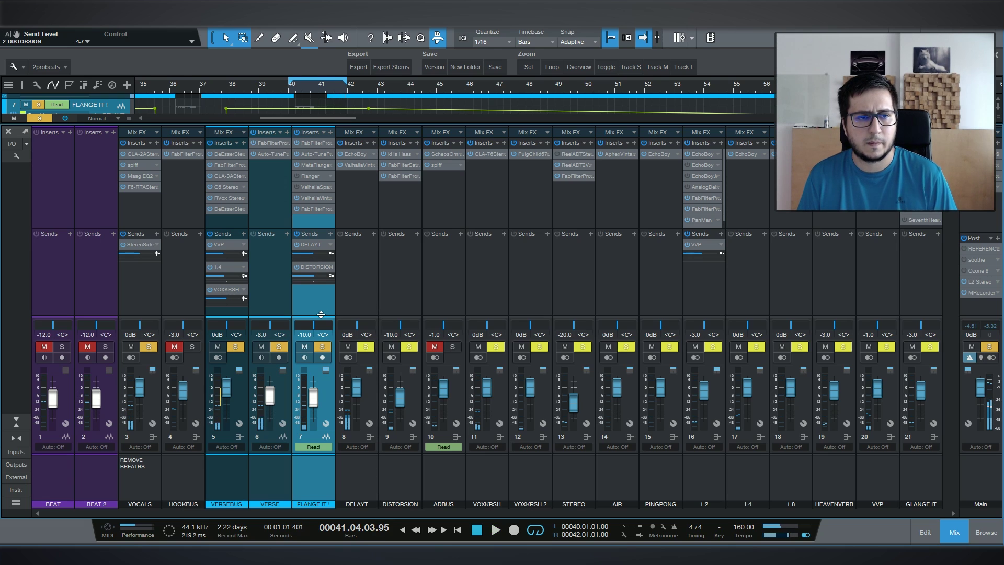
- Review the MetaFlanger insert on FLANGE IT ! with its Pensado Flange Voc 1 preset and bypass it
double_click(312, 166)
click(236, 88)
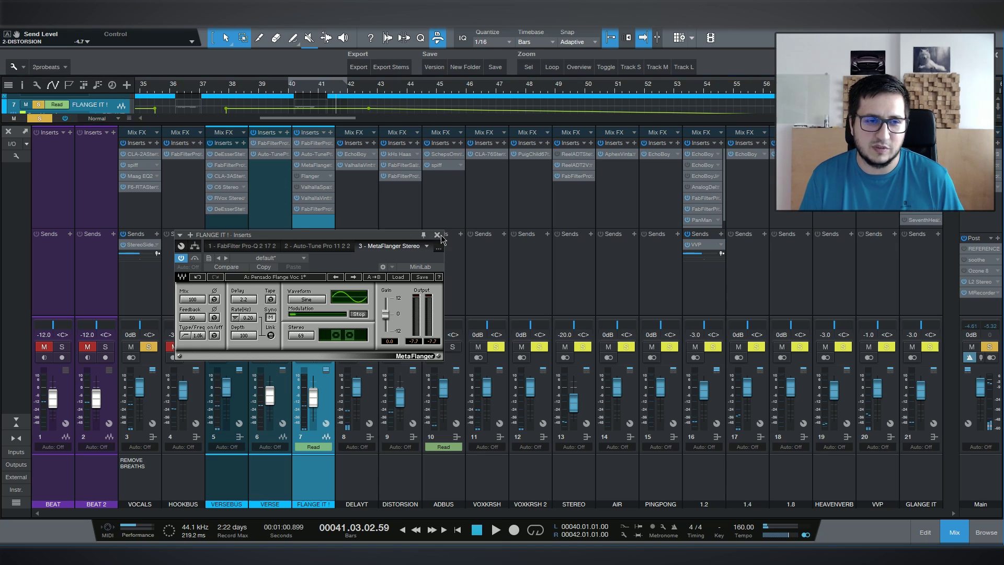
click(297, 165)
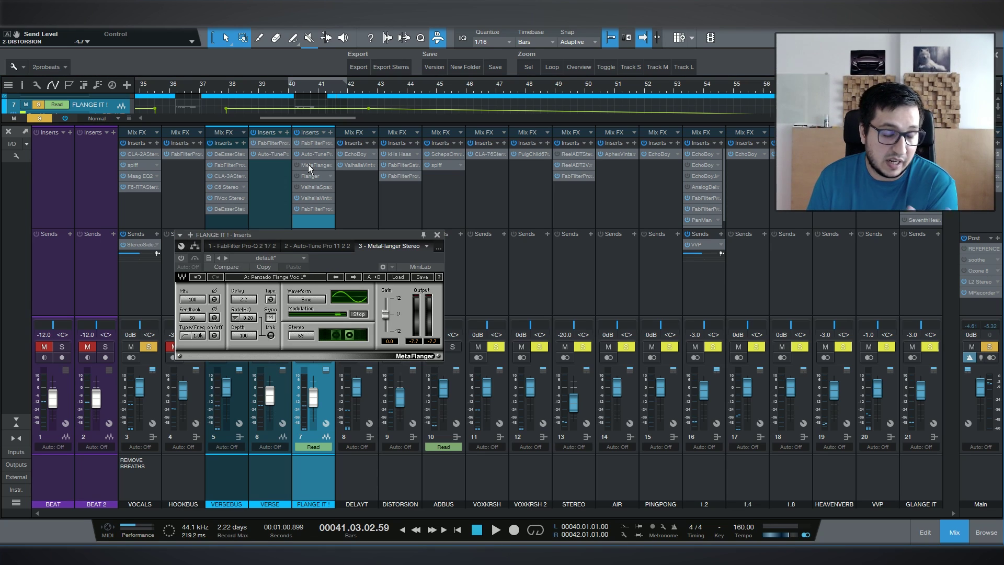
- Open the Flanger insert on FLANGE IT !, load its Slow Flange preset and audition the loop from bar 40
click(310, 176)
drag(303, 237, 313, 301)
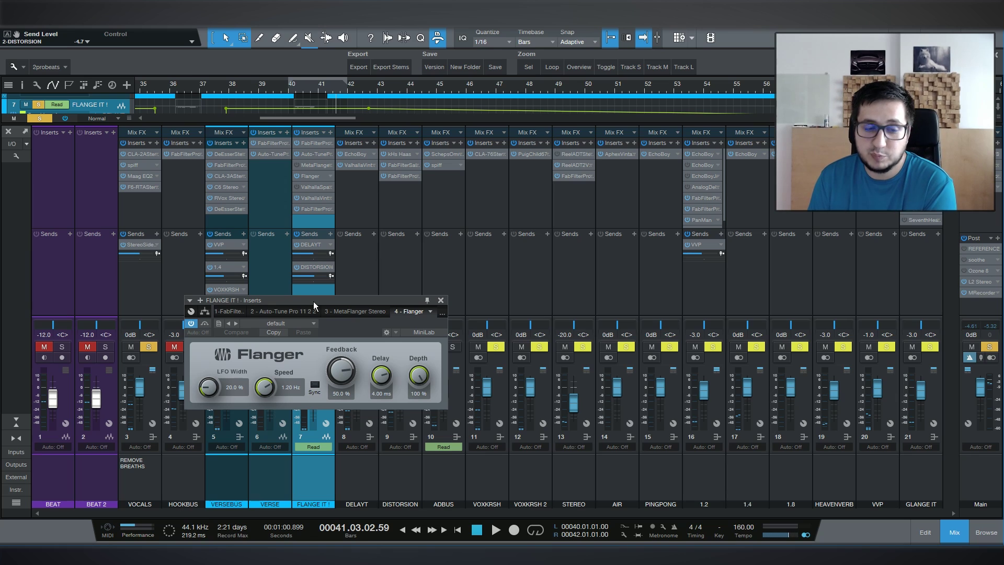
click(308, 324)
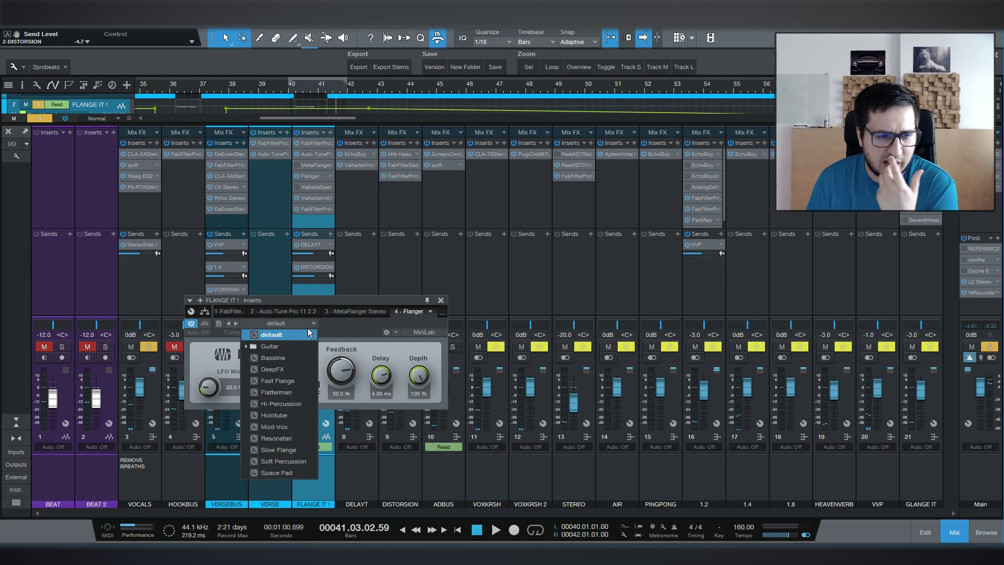
click(301, 446)
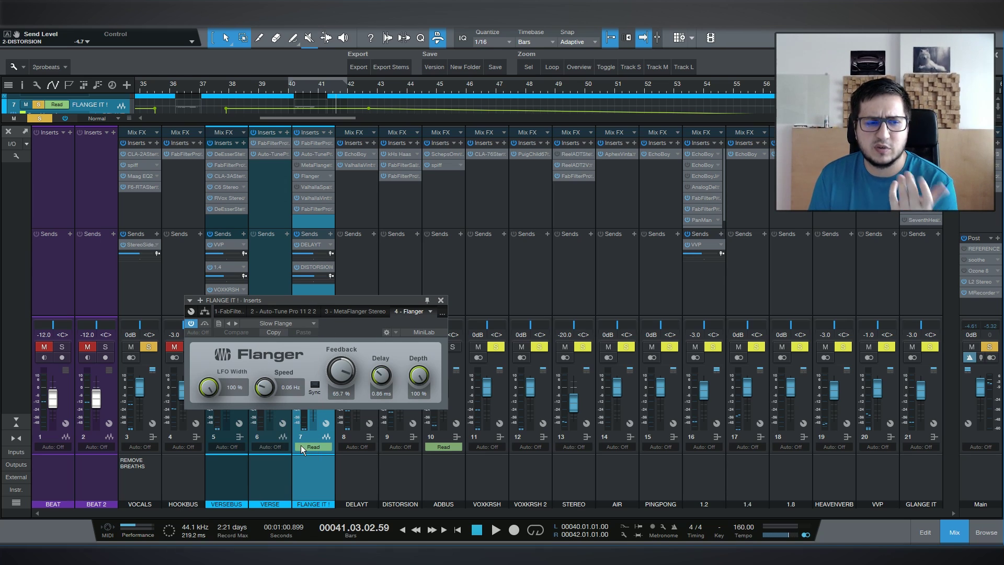
click(290, 92)
key(space)
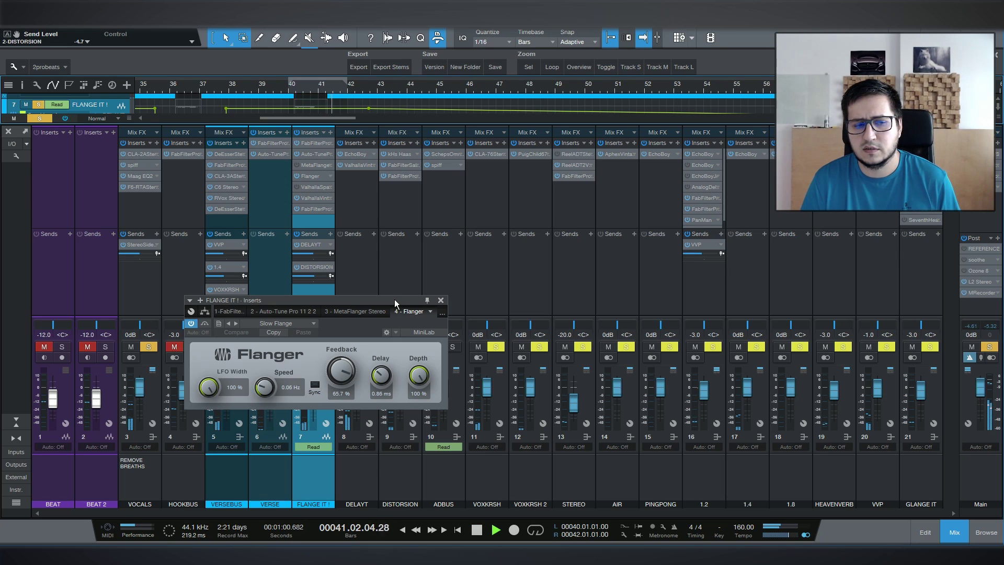
- Set the Flanger's depth to 50.0 %, audition the vocal and close the plug-in
drag(419, 375, 415, 420)
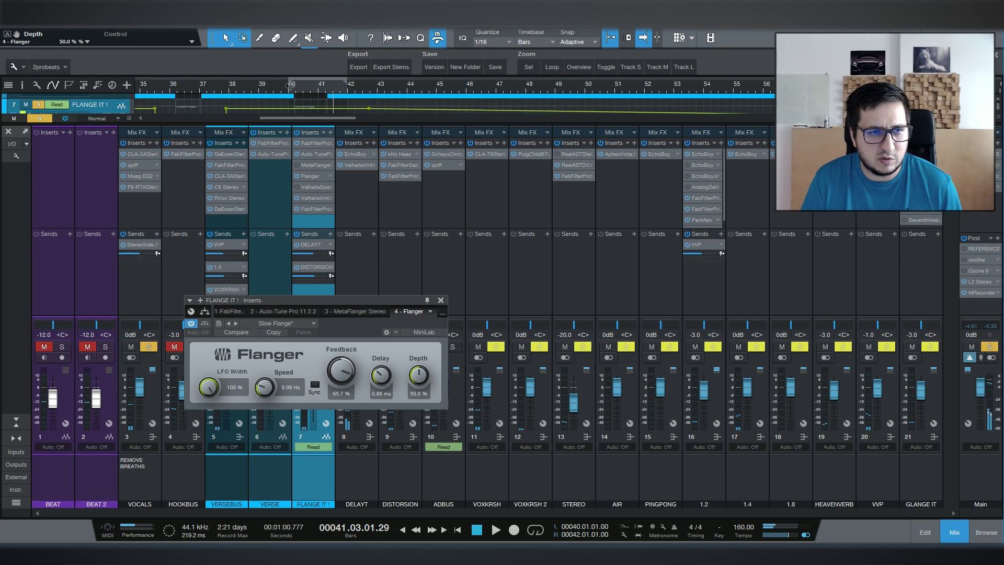
key(space)
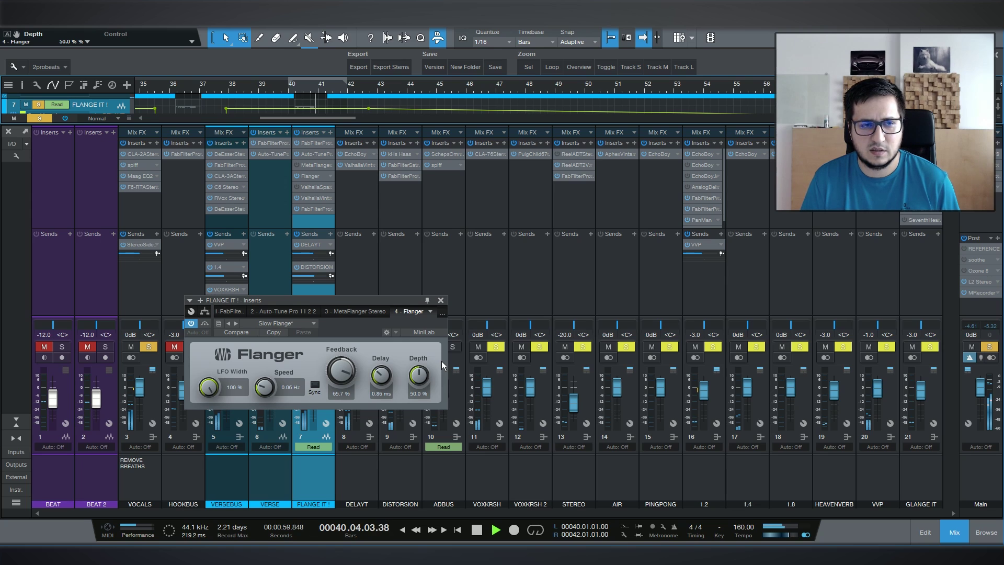
key(space)
click(441, 300)
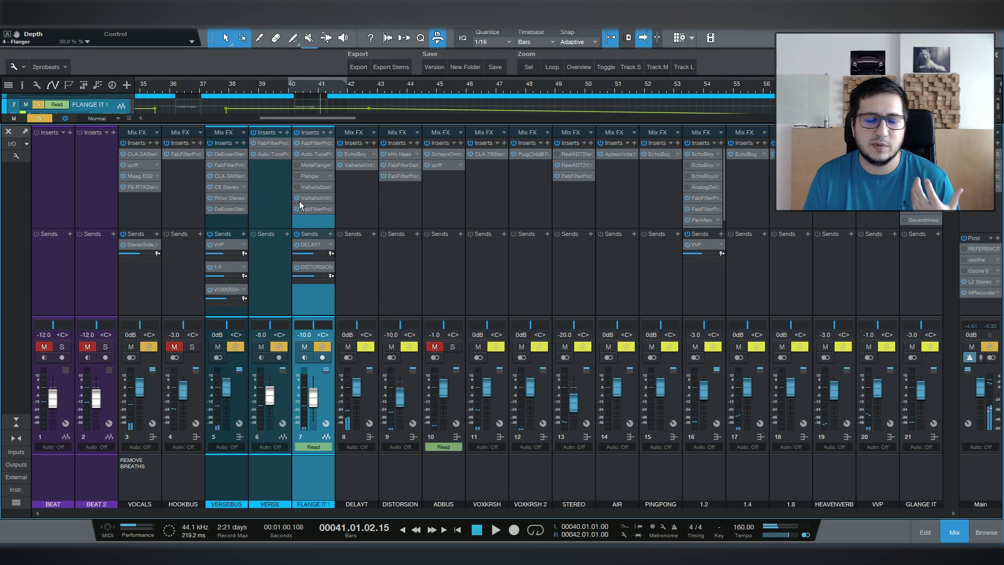
- Open ValhallaSpaceModulator on FLANGE IT !, load the VariTubeFlanger preset and audition it
click(310, 187)
drag(600, 186, 218, 249)
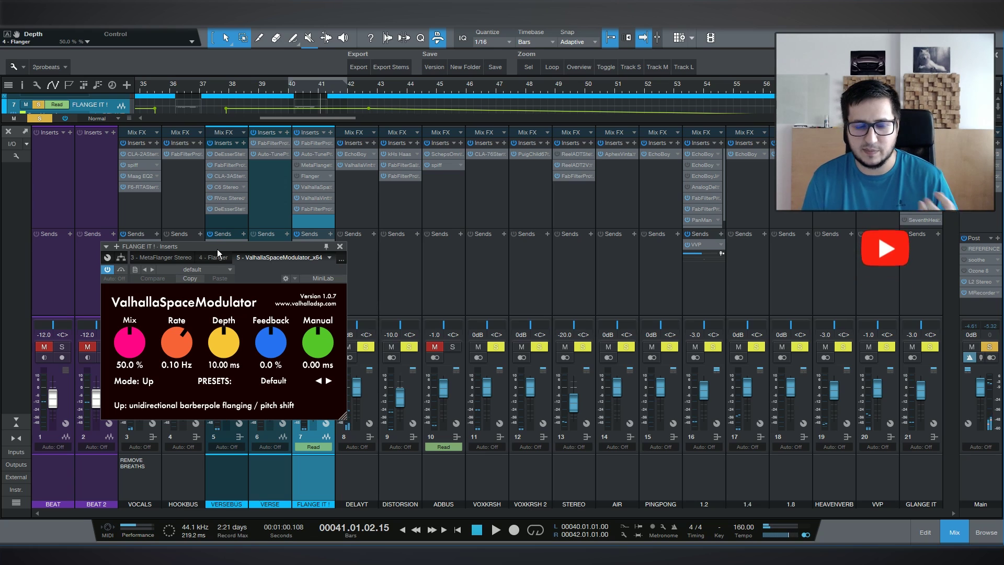
click(273, 380)
mouse_move(285, 368)
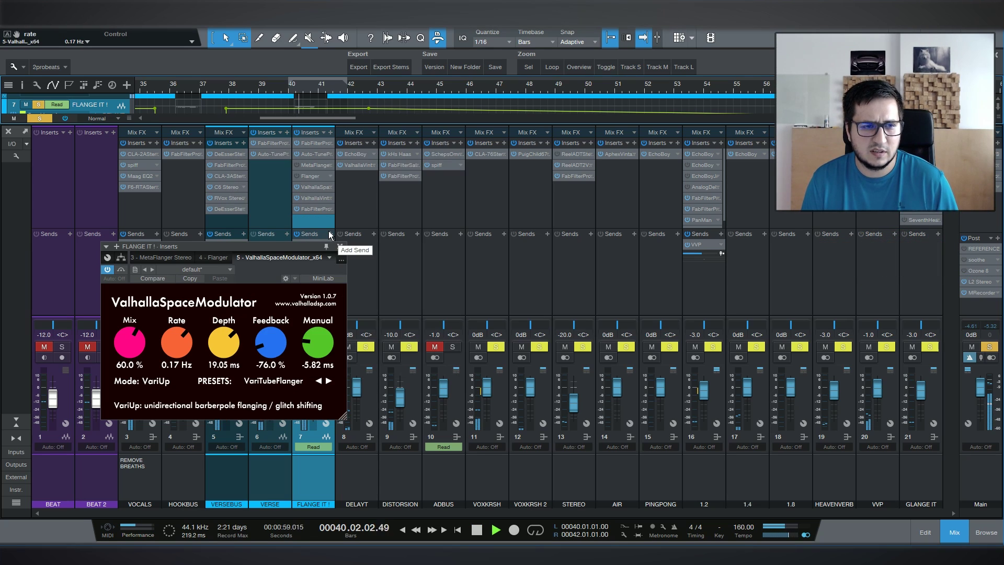
key(space)
- Load the Axis Flange preset in ValhallaSpaceModulator, advance to Contraflange while auditioning, and close the plug-in
click(282, 380)
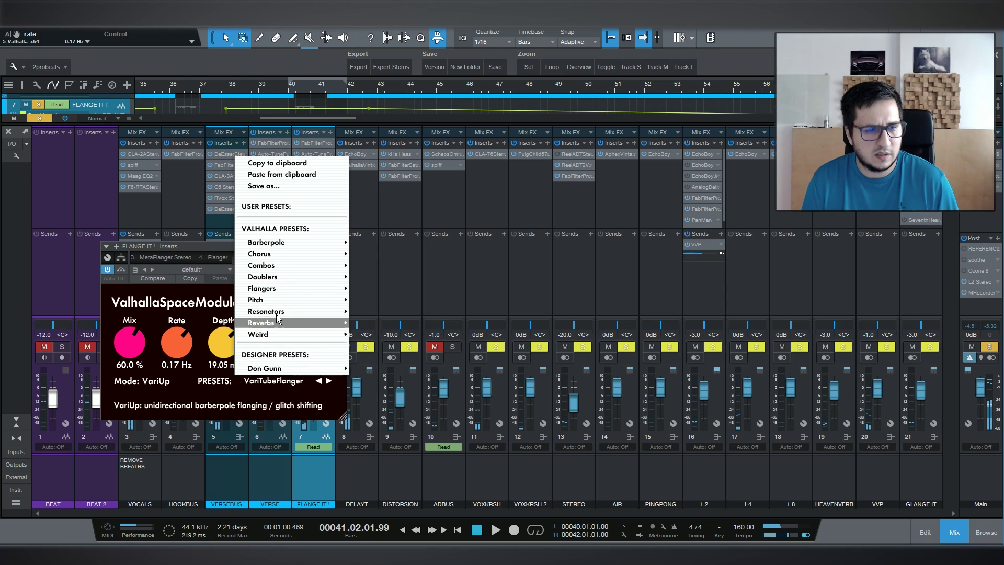
mouse_move(283, 284)
click(398, 157)
key(space)
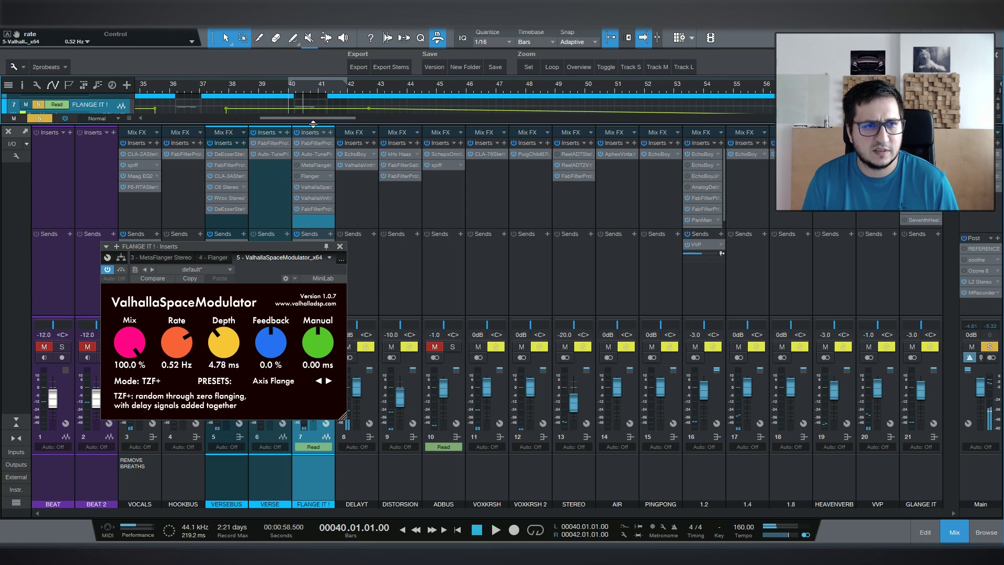
click(329, 381)
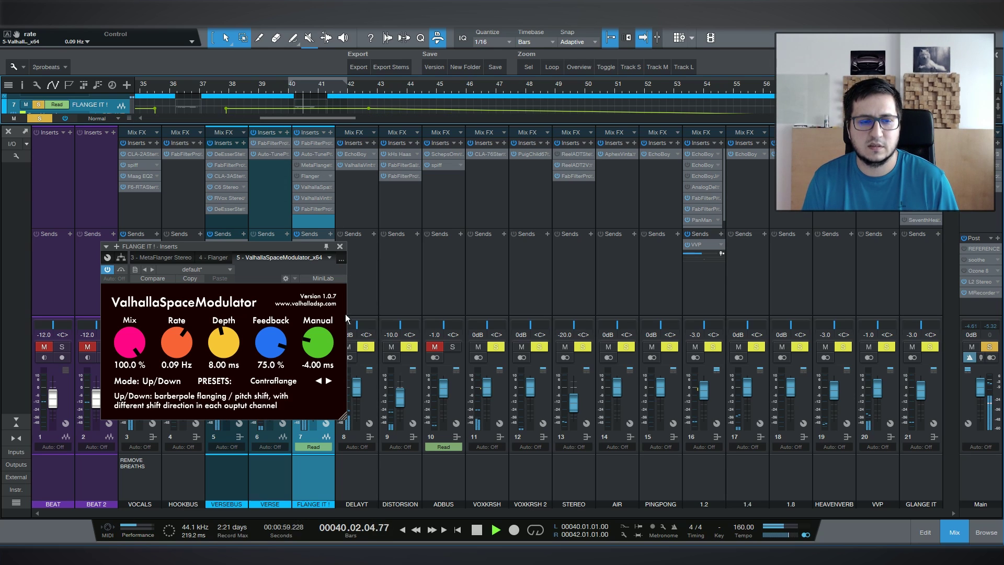
key(space)
click(340, 246)
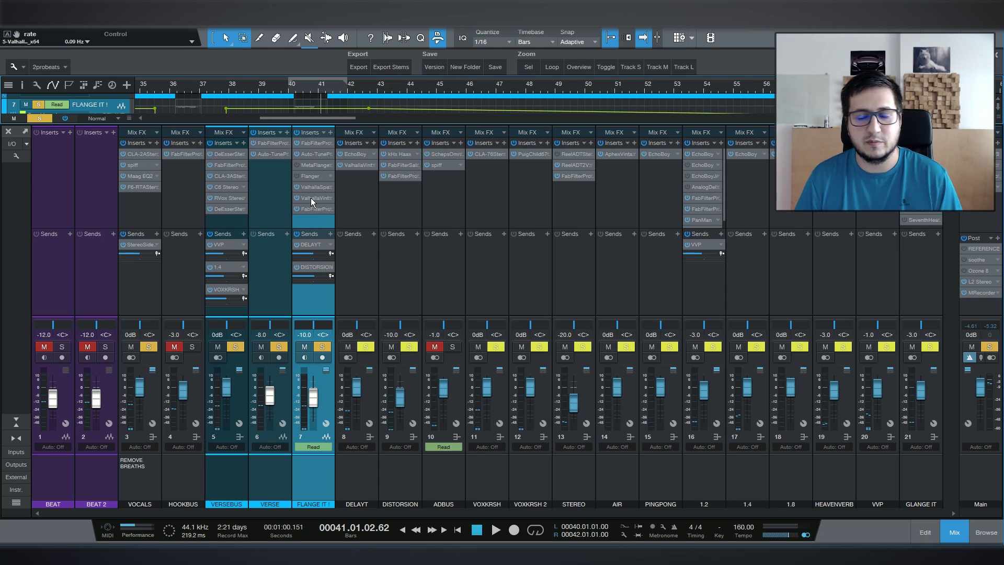
- Move the ValhallaVint reverb insert above ValhallaSpaceModulator on FLANGE IT ! and audition the new order
drag(311, 197, 310, 186)
key(space)
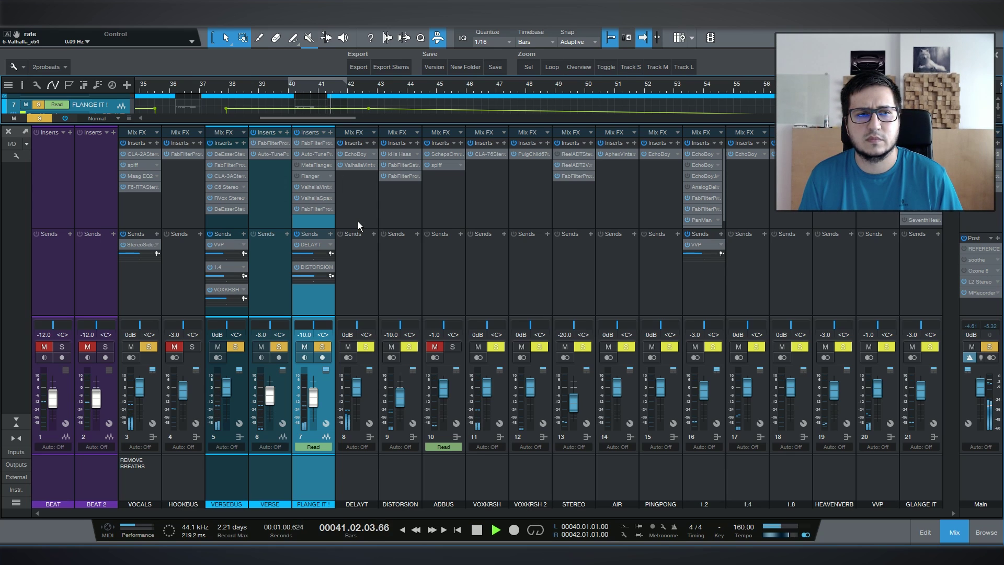
key(space)
- Place the active MetaFlanger insert after the ValhallaVint reverb on FLANGE IT ! and audition the flanged reverb
mouse_move(314, 187)
mouse_down()
mouse_move(331, 207)
mouse_move(314, 206)
mouse_up()
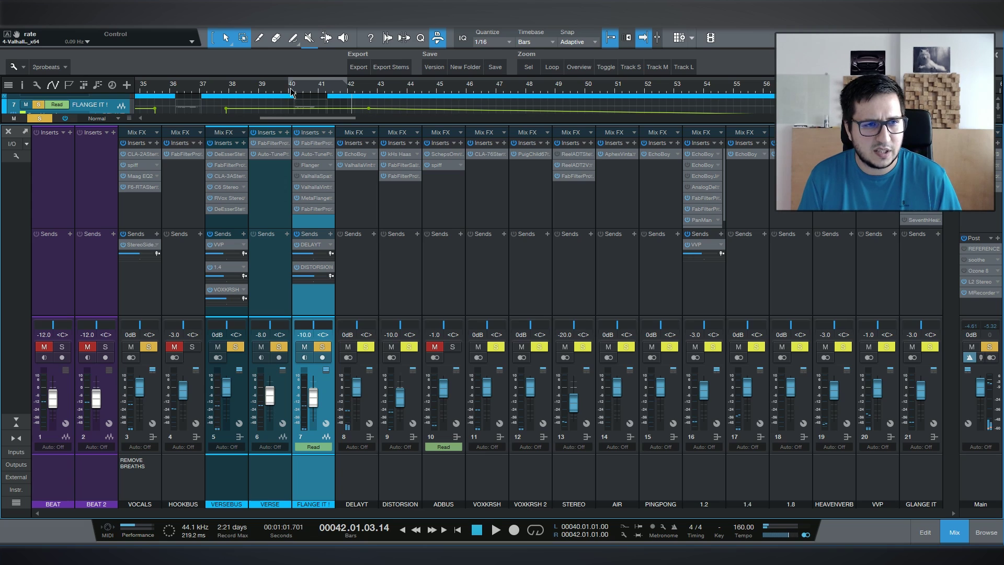
key(space)
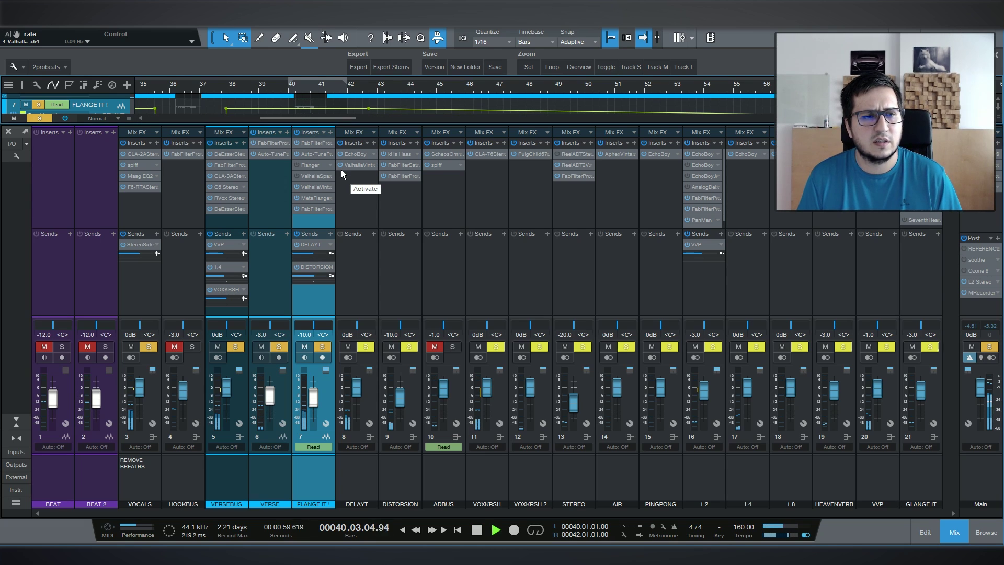
key(space)
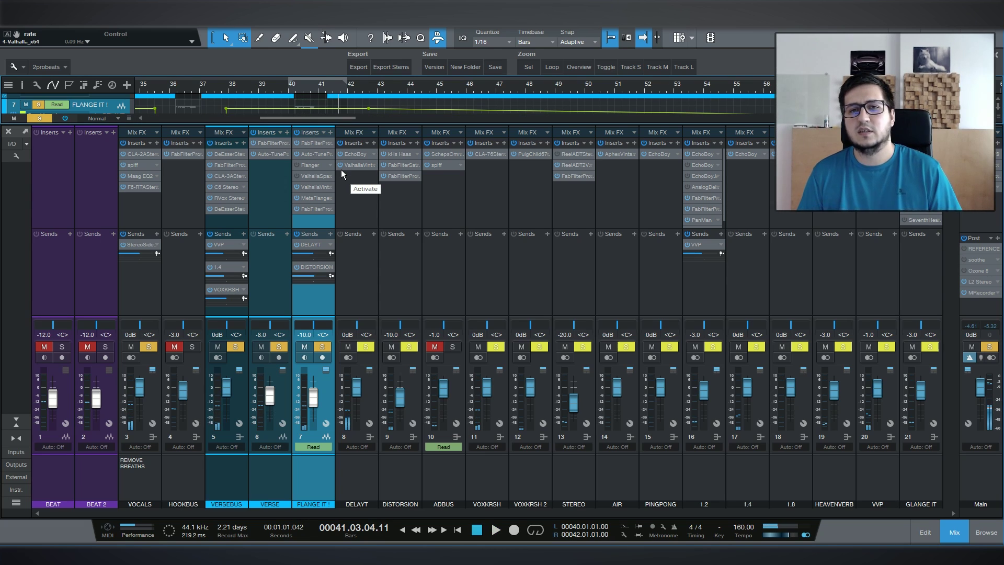